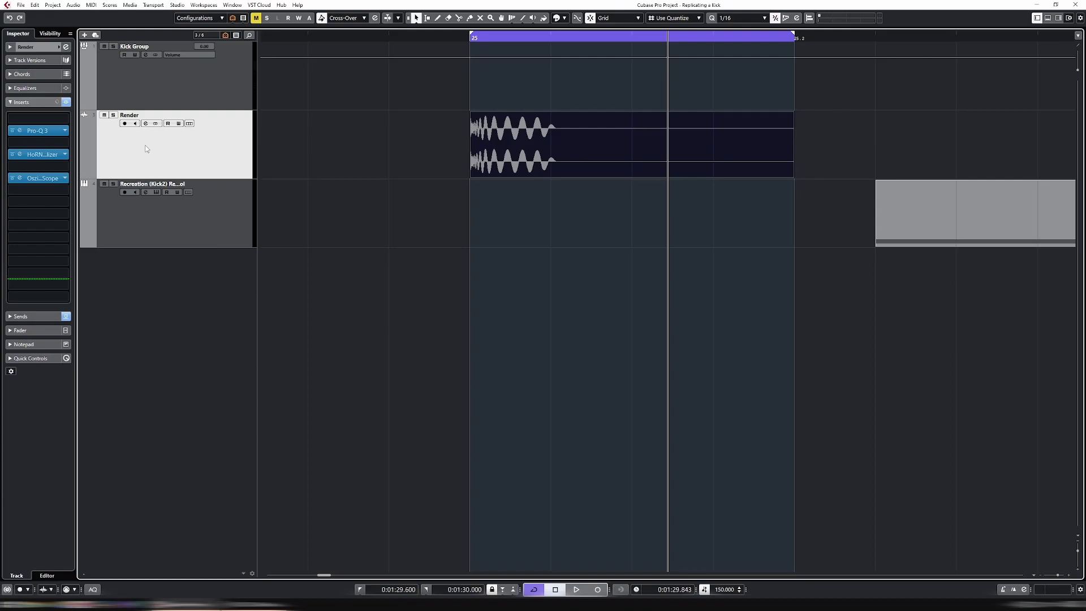
Play the looped rendered kick to listen to it
key(space)
key(space)
key(space)
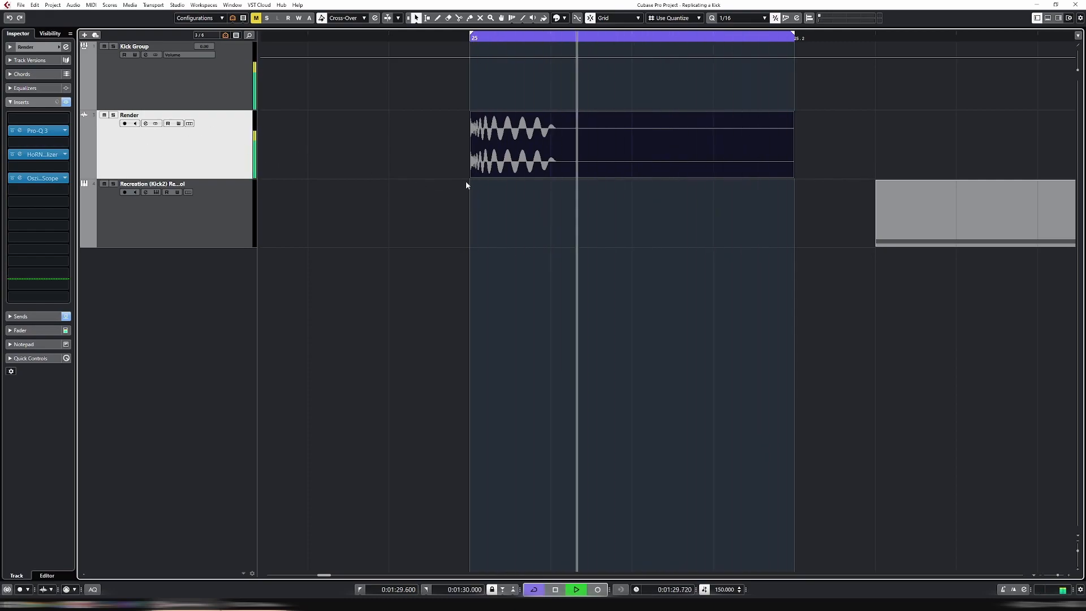
key(space)
Select the Recreation (Kick2) instrument track and open its Kick 2 instrument editor
click(210, 198)
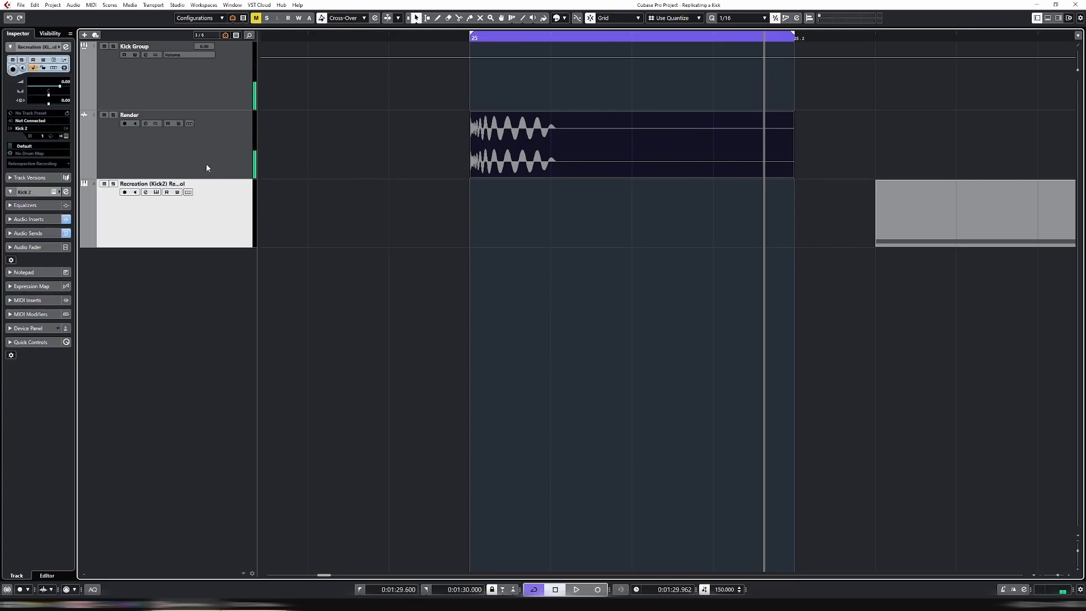
click(207, 166)
click(196, 233)
click(214, 155)
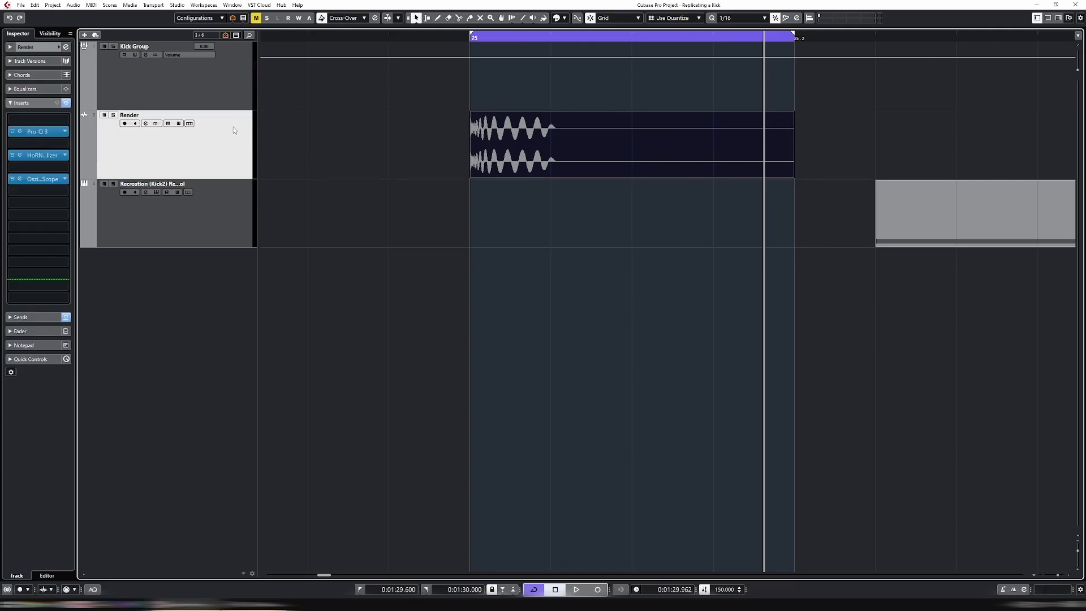
click(206, 229)
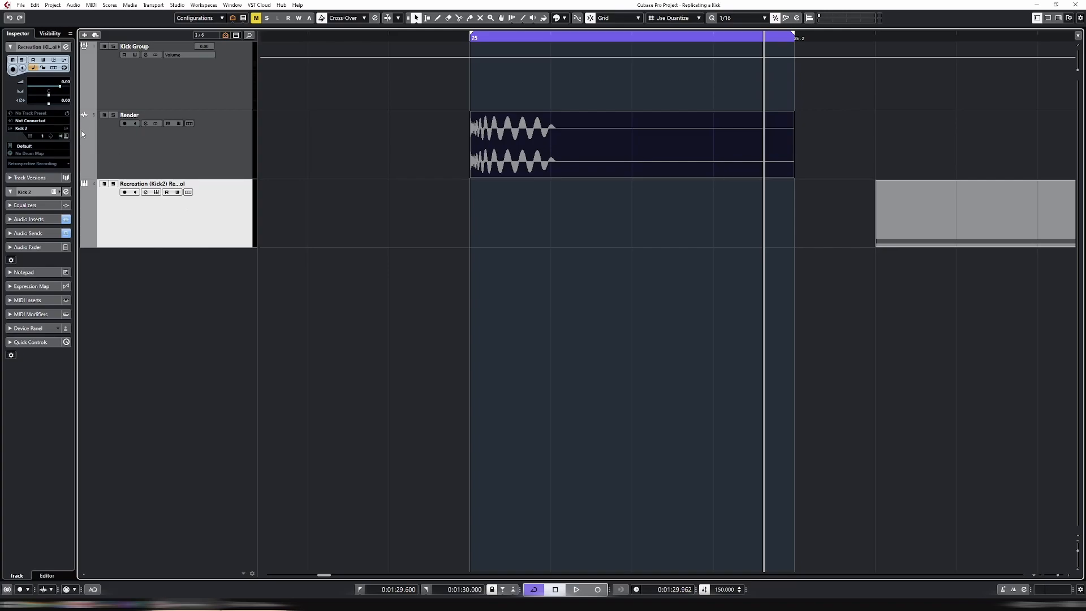
click(66, 135)
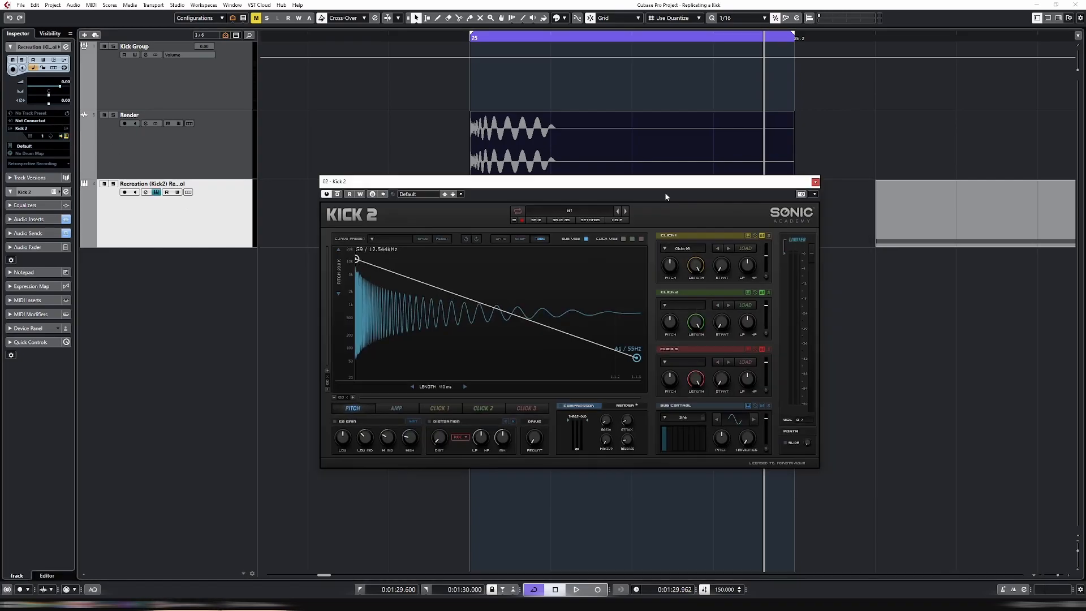
Compare the Pitch and Amp envelope views in Kick 2 to examine the current curves
click(405, 411)
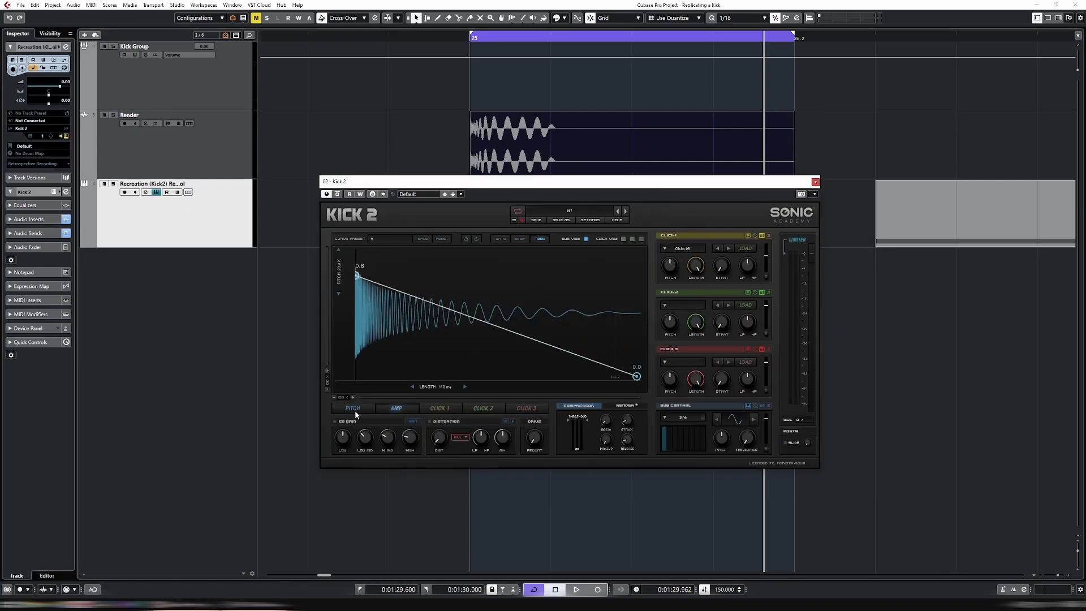
click(355, 410)
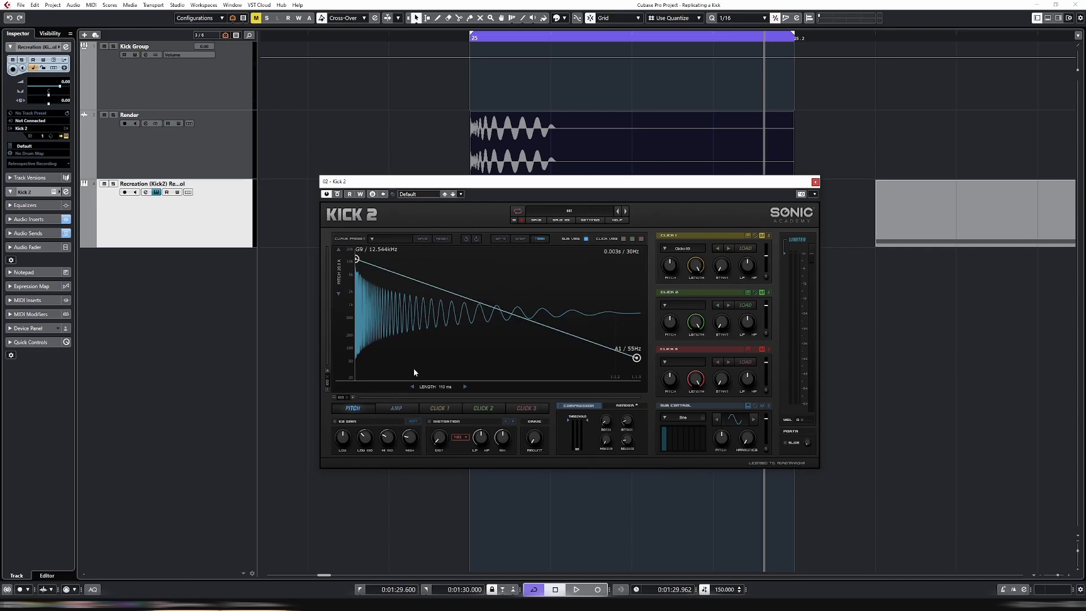
click(396, 407)
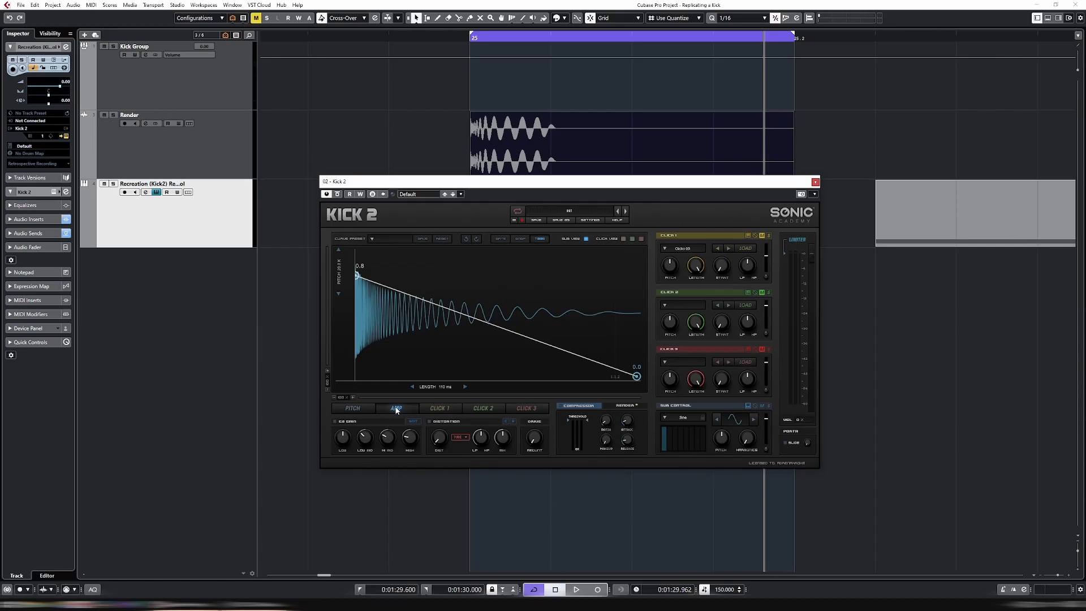
click(352, 408)
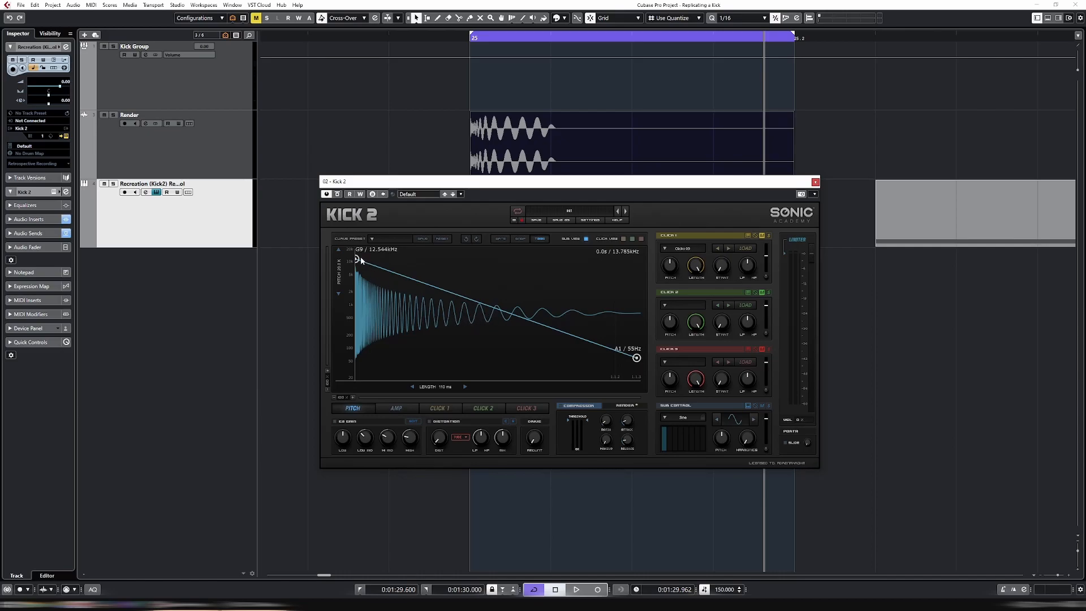
click(404, 410)
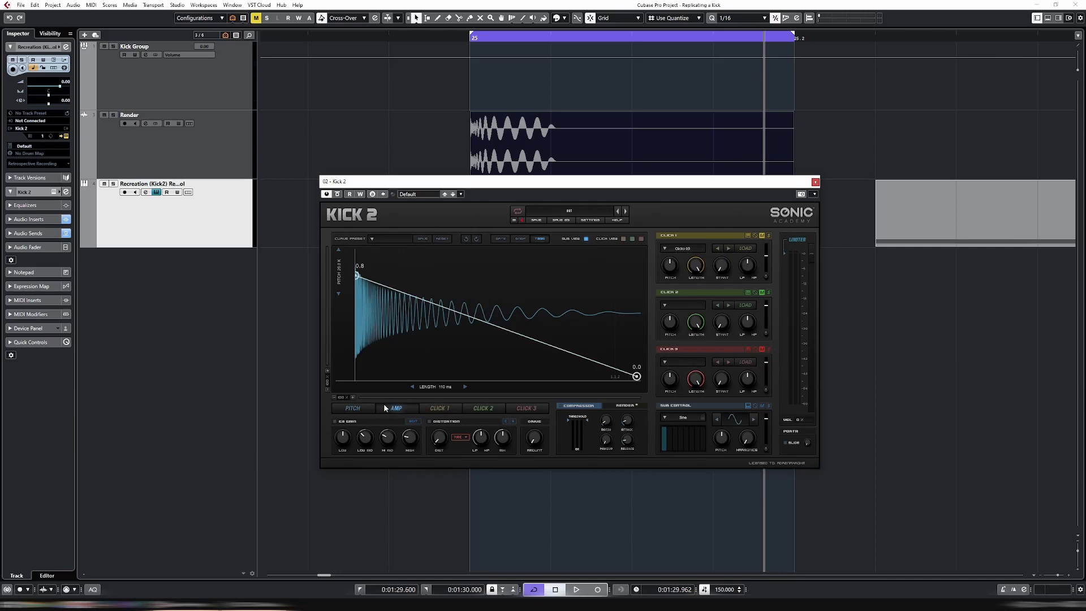
click(366, 410)
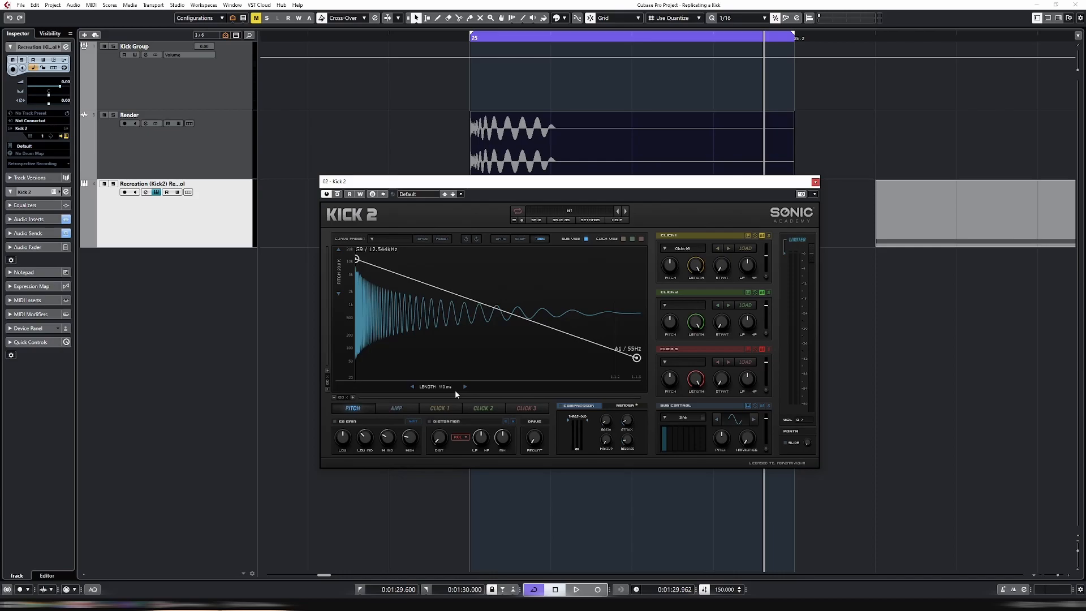
click(399, 409)
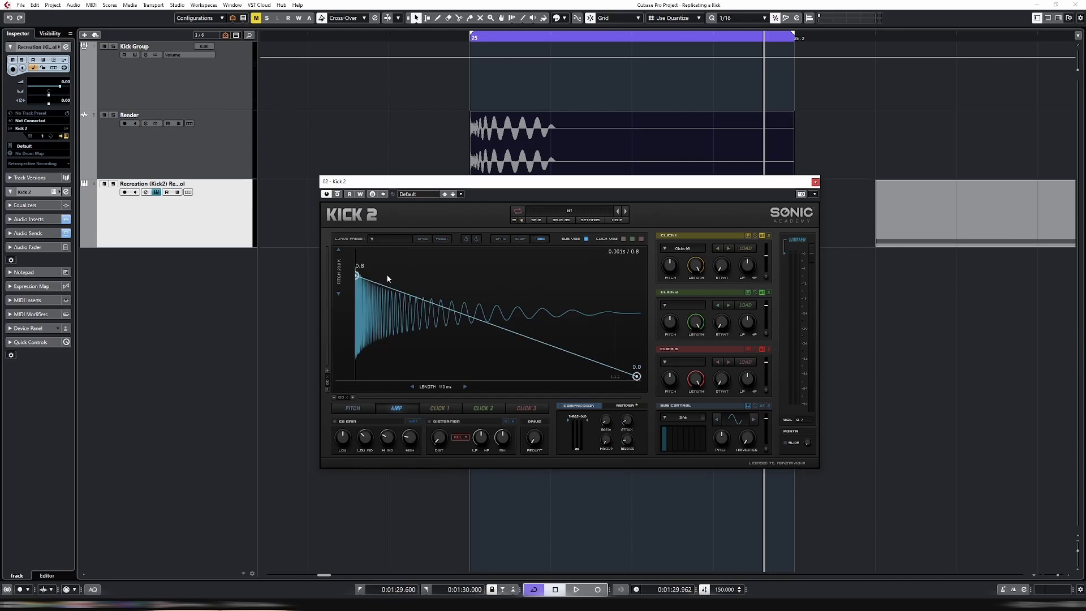
drag(360, 273, 370, 283)
click(366, 406)
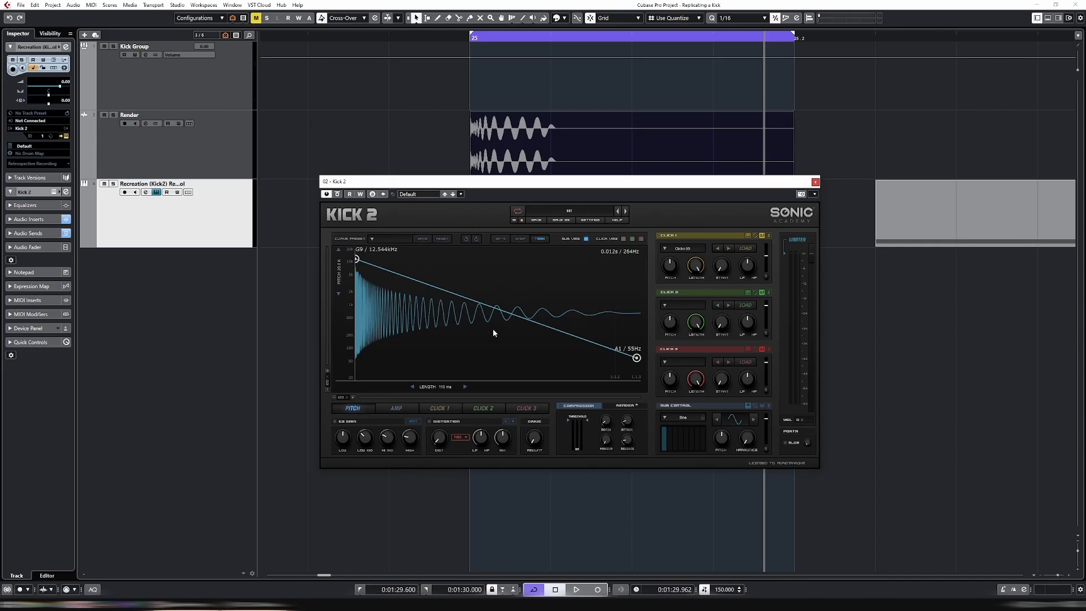
Open the OsziBox Mega Scope insert window on the Render track
drag(461, 189, 485, 289)
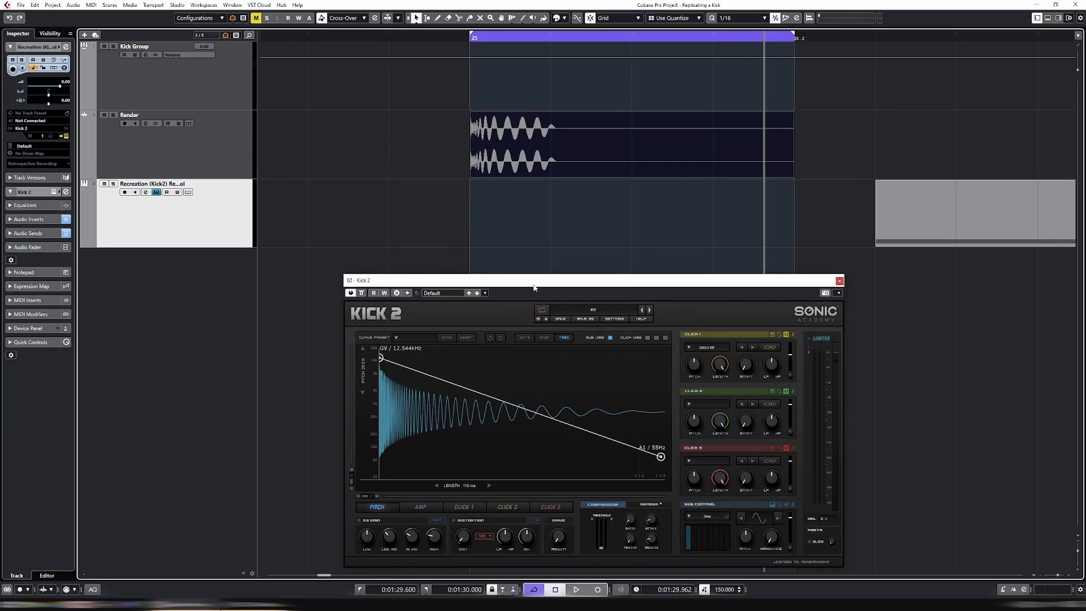
drag(533, 285, 534, 238)
click(199, 152)
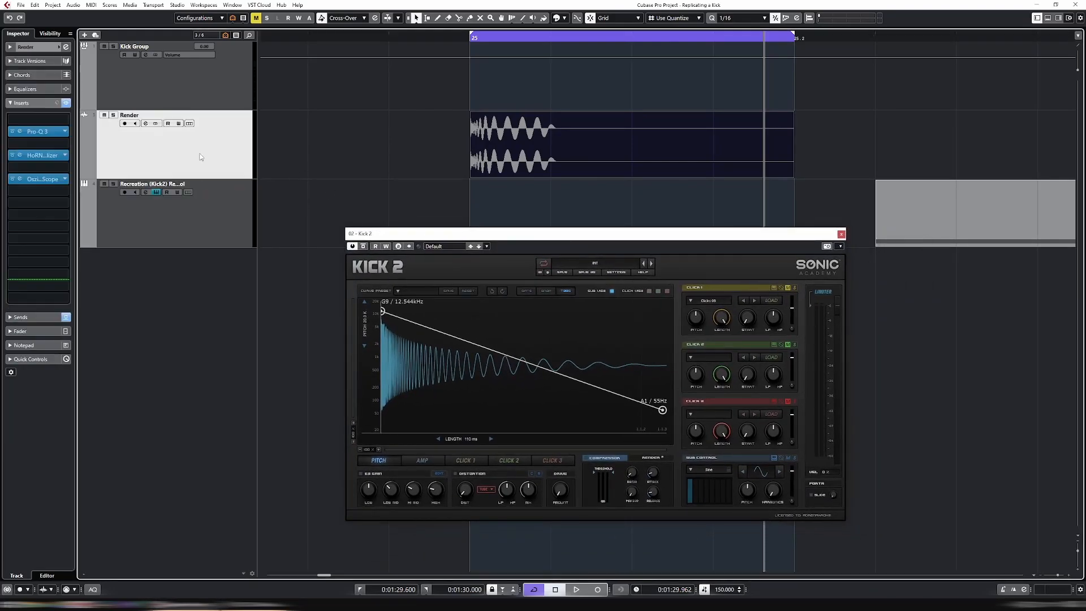
click(238, 220)
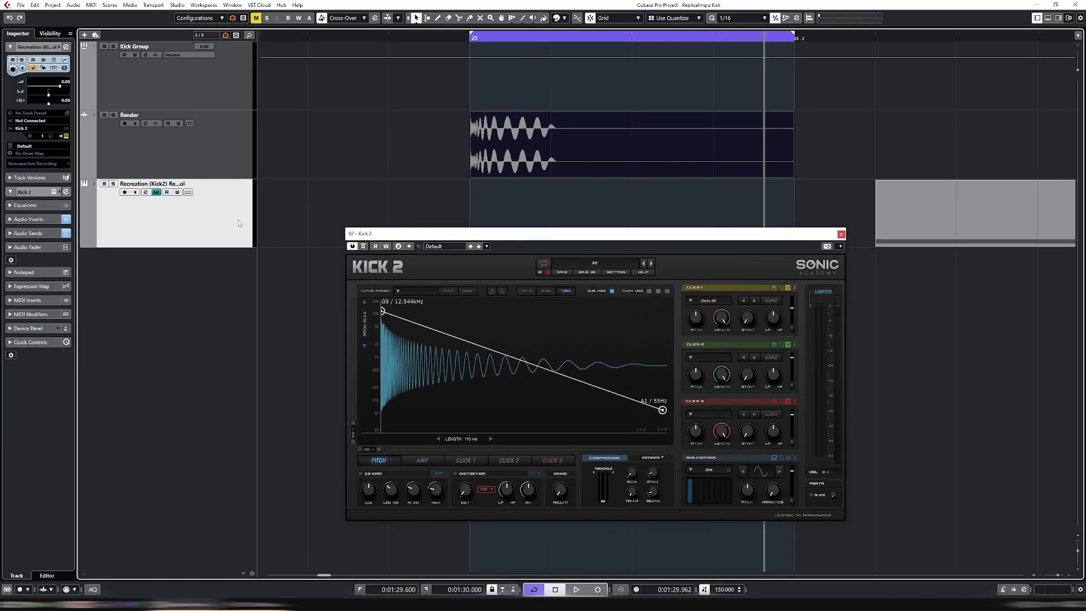
click(238, 162)
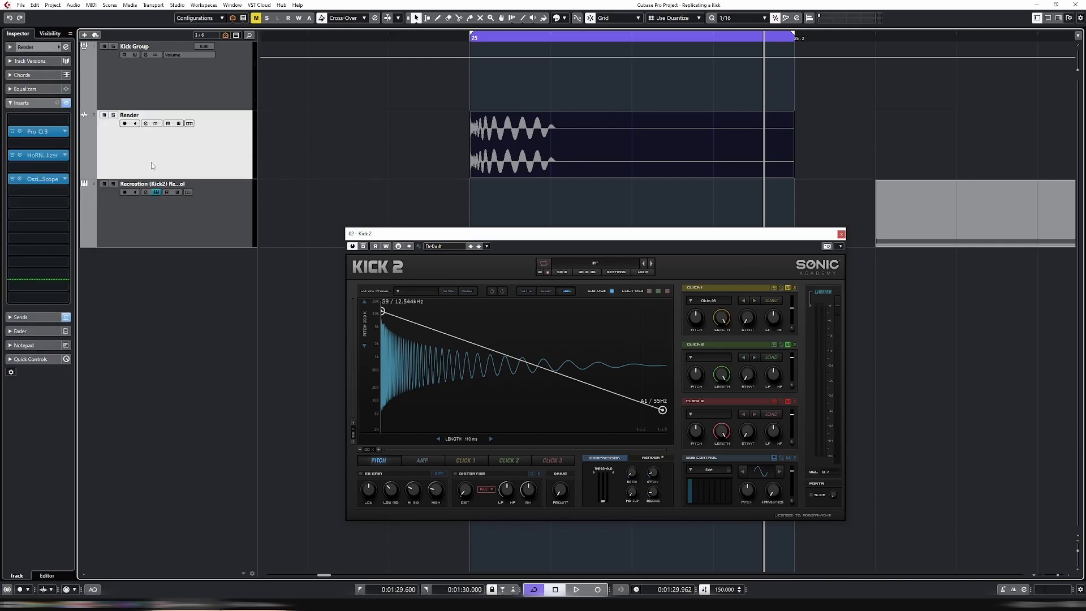
click(21, 180)
mouse_move(509, 160)
mouse_down()
mouse_move(549, 72)
mouse_move(538, 72)
mouse_up()
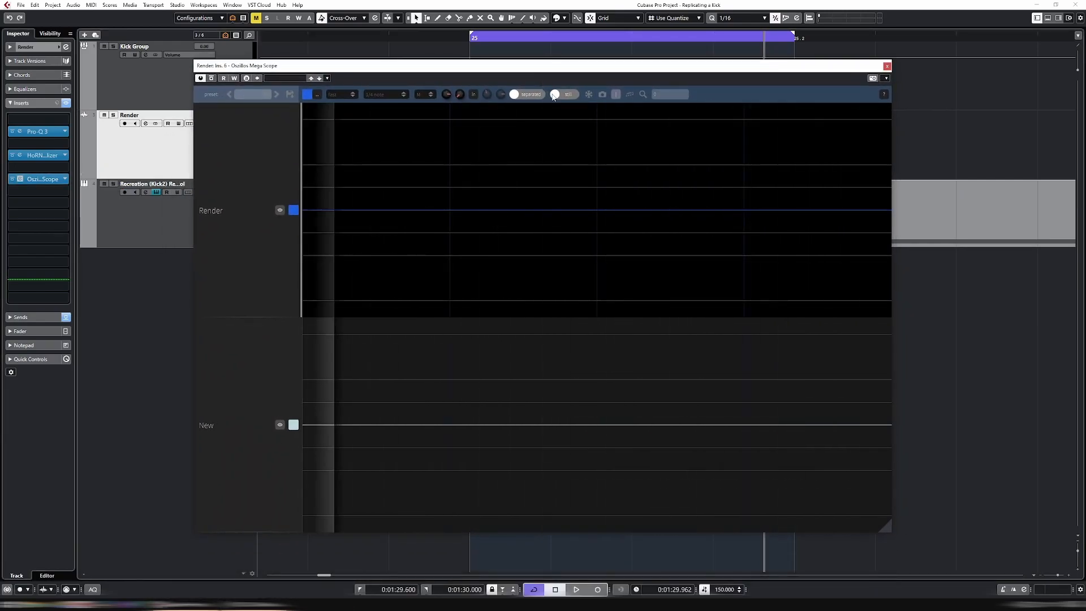
Play the render while watching its waveform in the scope, then close the scope window
key(space)
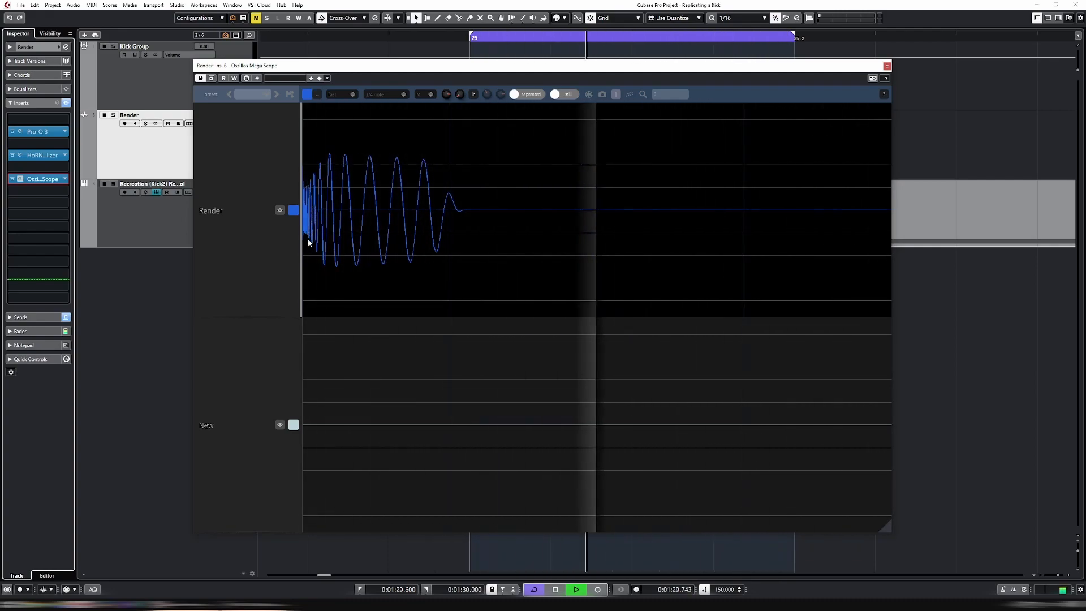
click(887, 66)
key(space)
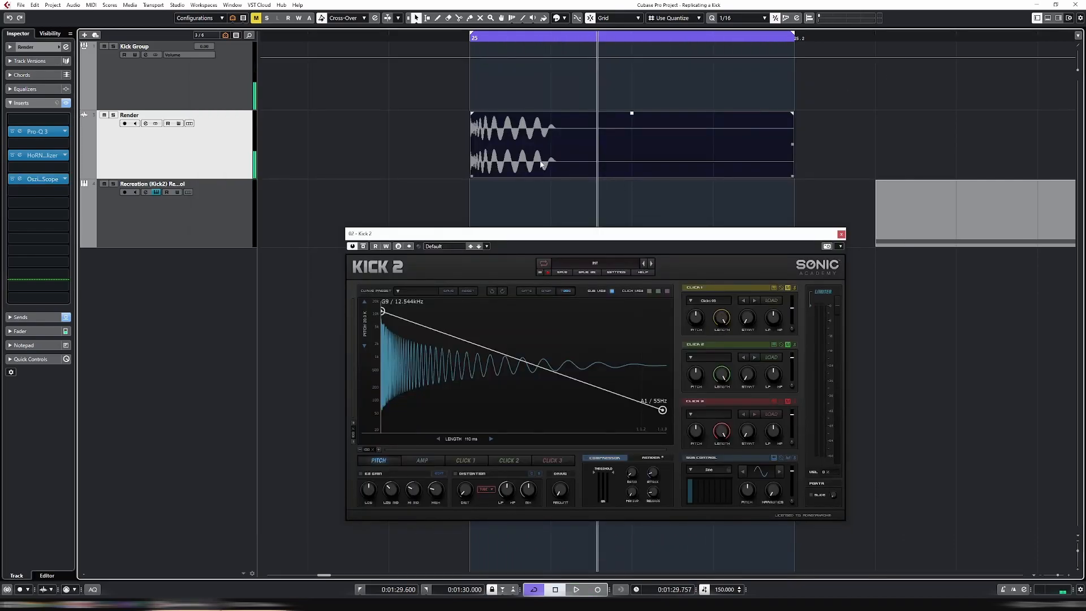
Move the rendered kick event one beat later and set the loop locators to that event
drag(542, 161, 610, 158)
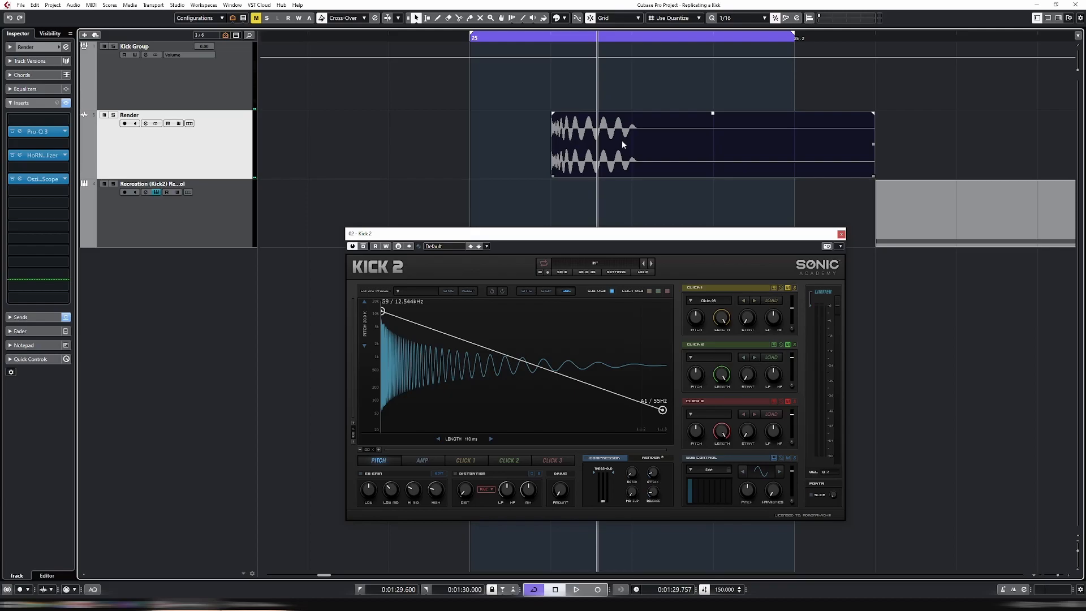
key(shift+g)
Reopen the Render track's scope and play the loop to view the rendered waveform
key(space)
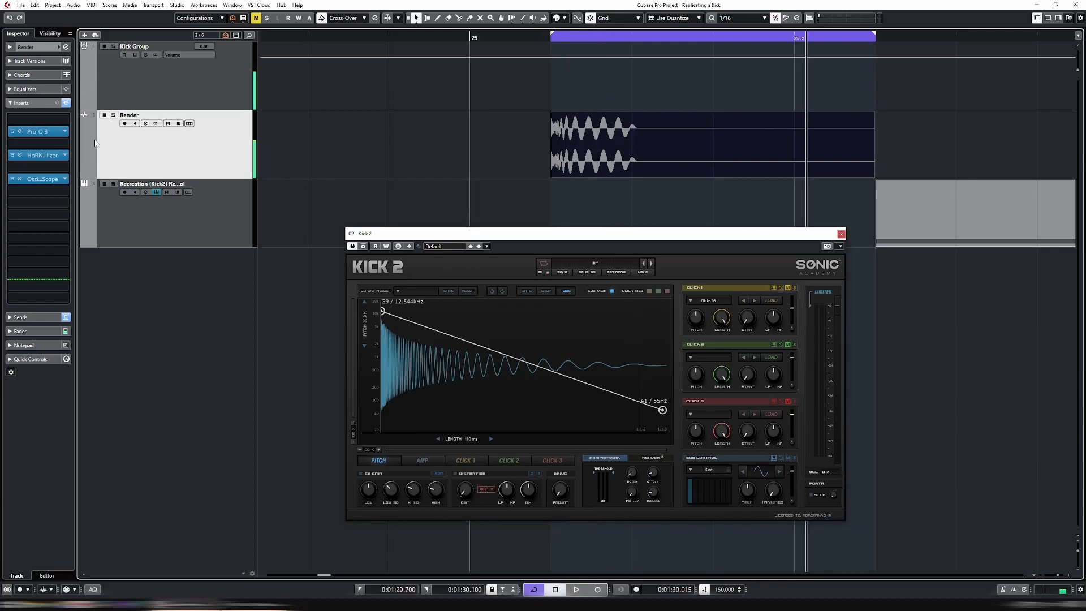
click(41, 178)
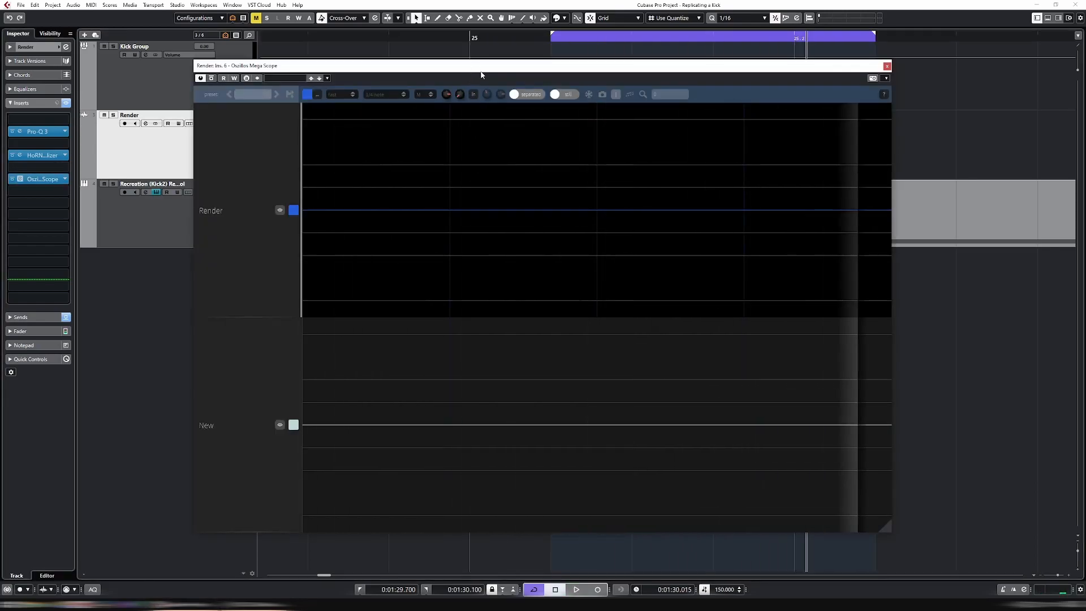
key(space)
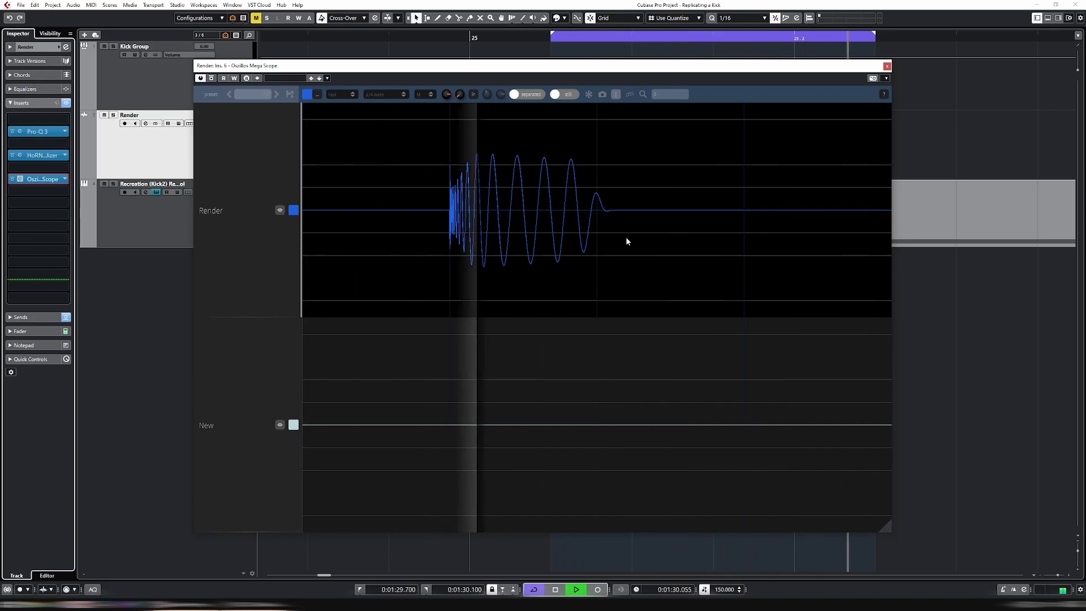
key(space)
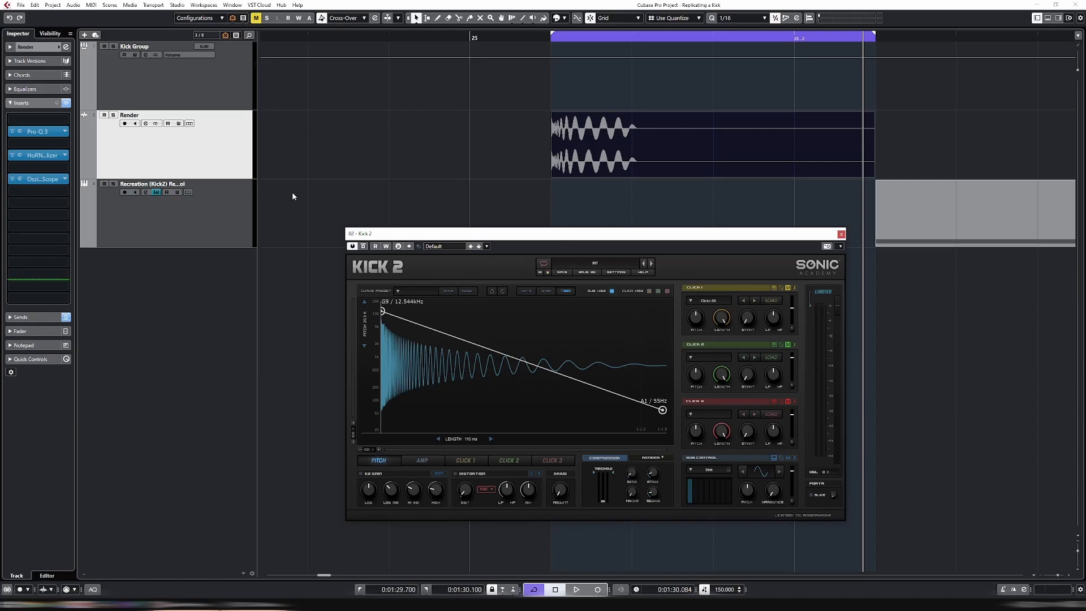
Move the Recreation MIDI part left so it starts together with the rendered kick event
click(920, 205)
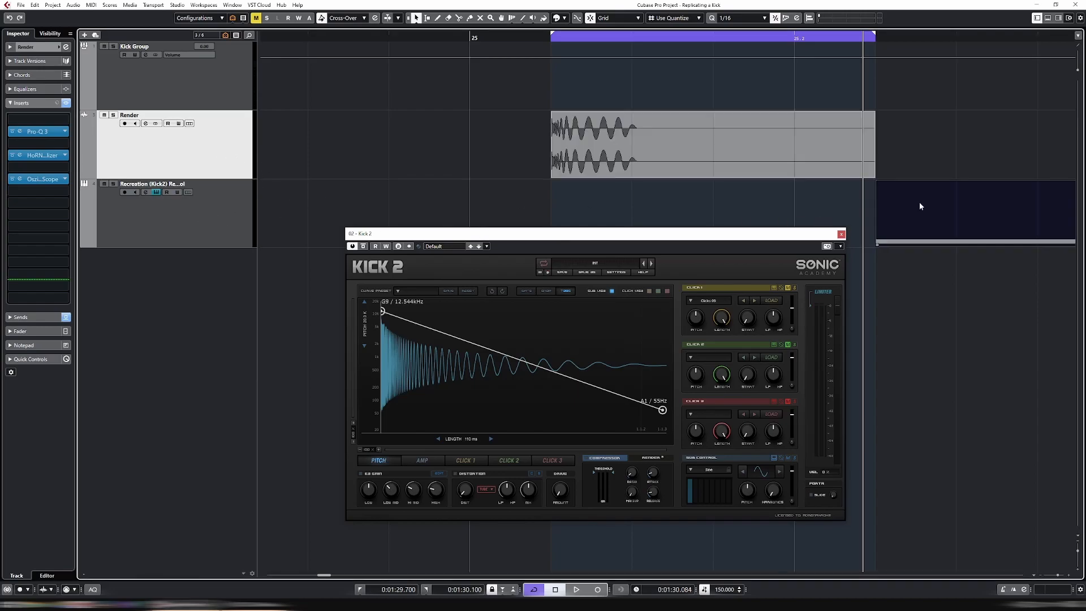
drag(901, 195, 577, 192)
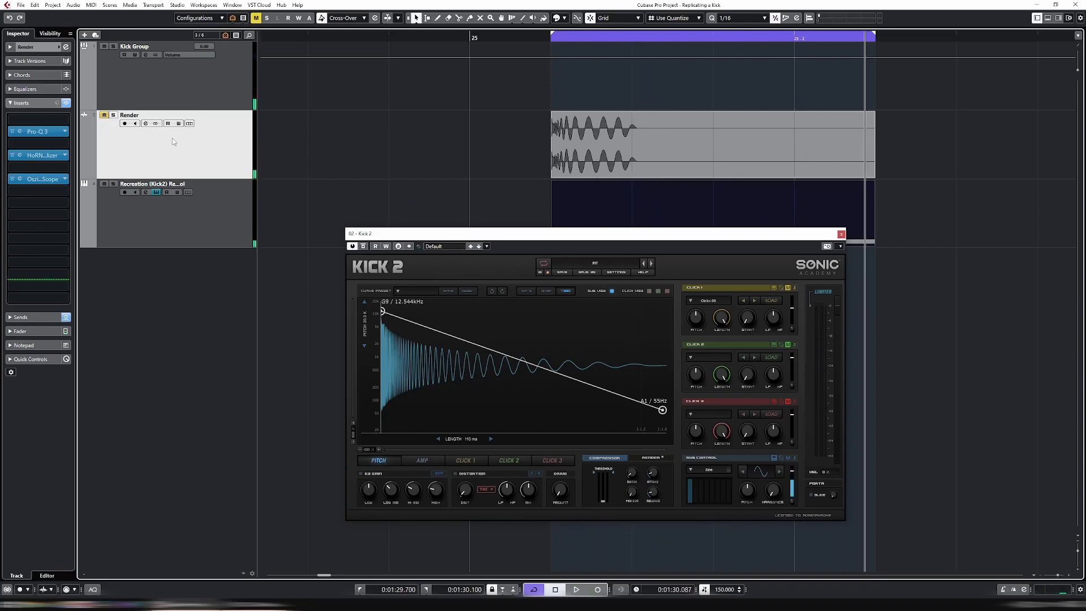
Open the OsziBox Mega Scope insert on the Recreation (Kick2) track
click(202, 226)
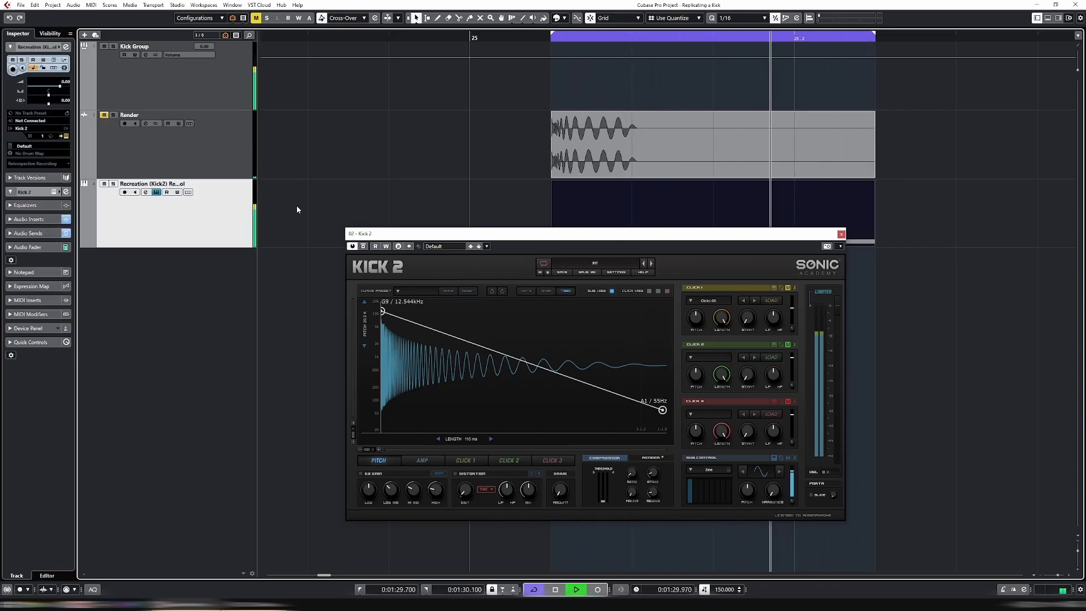
click(43, 222)
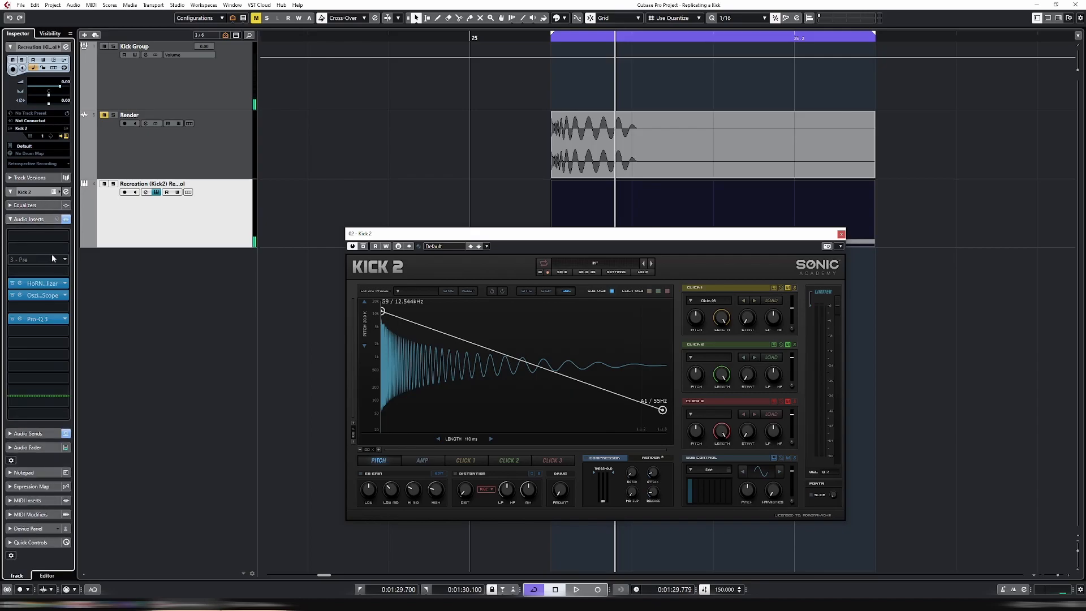
click(25, 299)
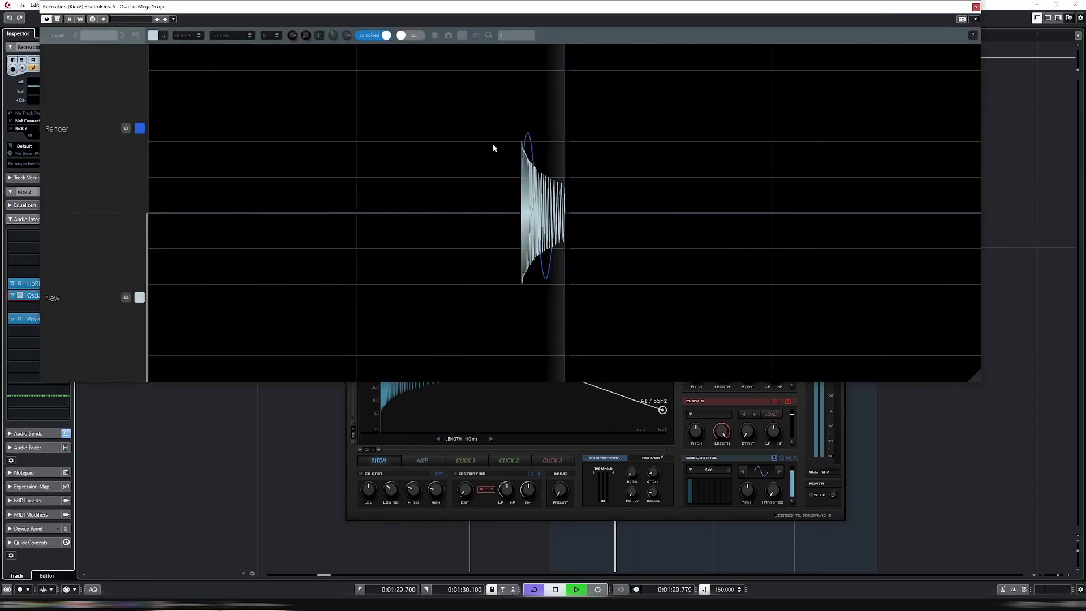
Play the loop to compare the render and recreation waveforms in the scope
key(space)
key(space)
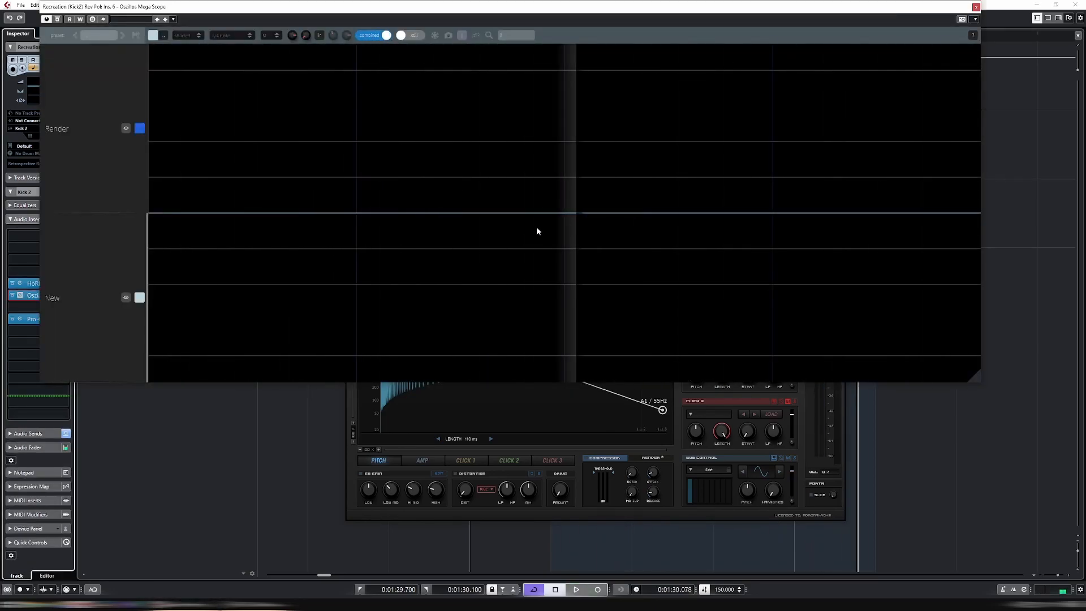
key(space)
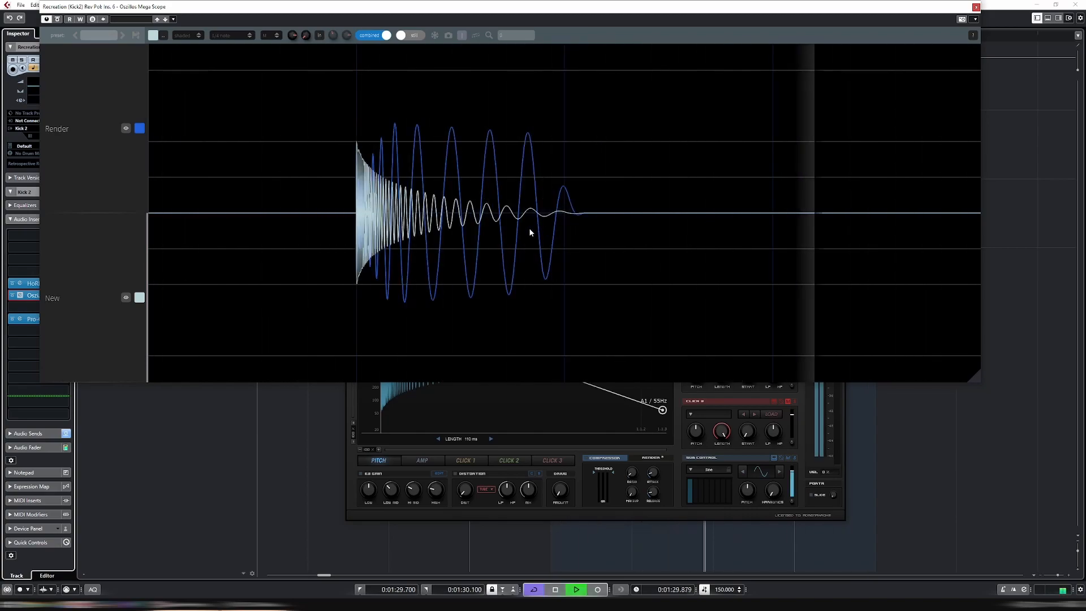
key(space)
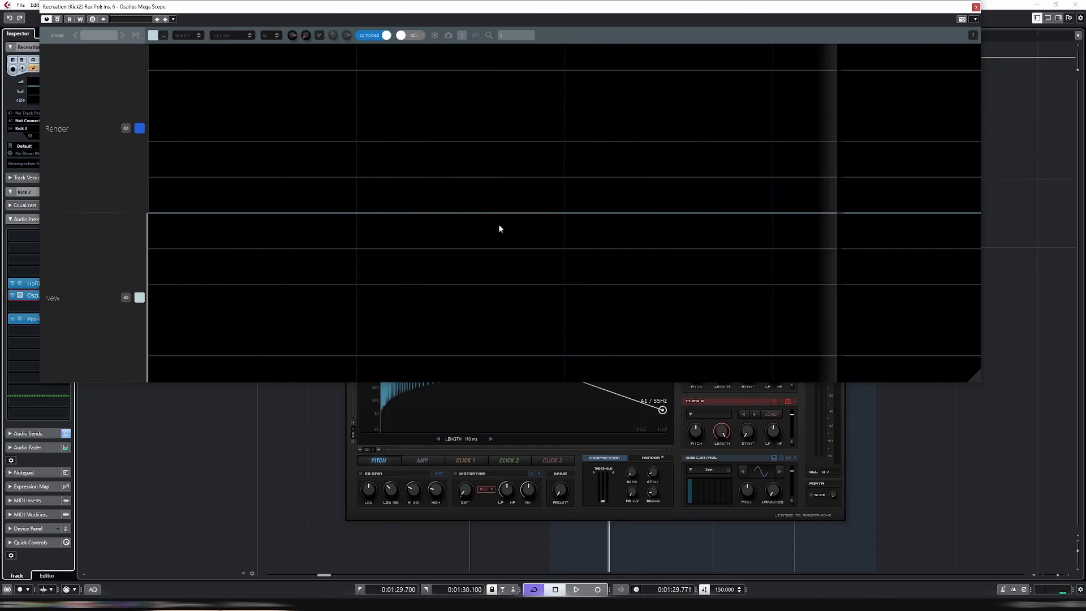
Raise the Kick 2 pitch envelope's start and end points to about 20 kHz and turn up Click 1's pitch
click(572, 448)
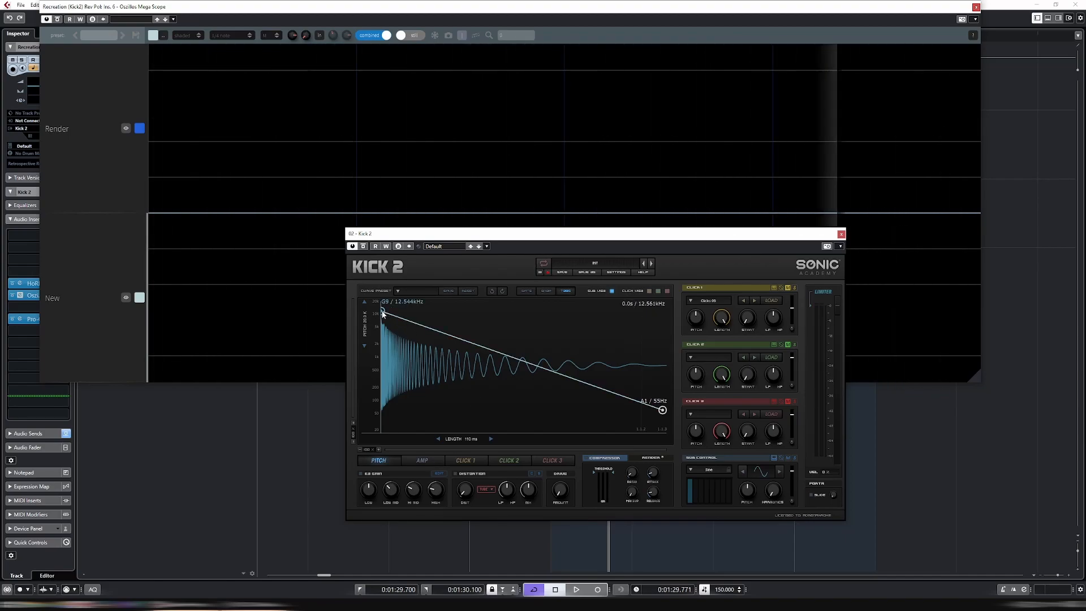
drag(383, 314, 384, 304)
drag(663, 412, 676, 399)
drag(701, 327, 713, 283)
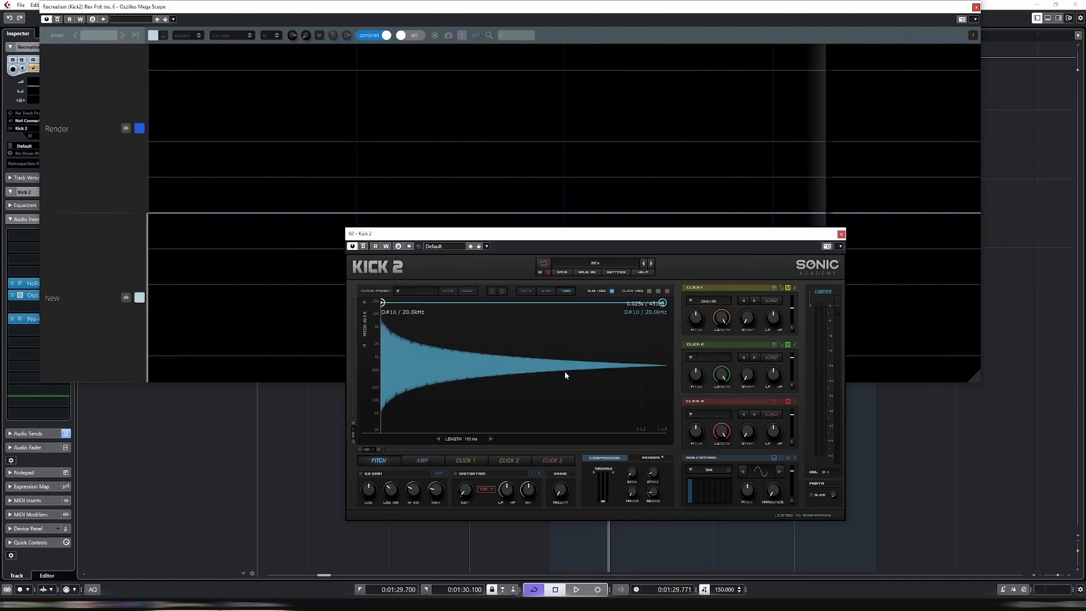
Switch between the Kick 2 Amp and Pitch envelope views and play the loop to compare waveforms in the scope
click(430, 463)
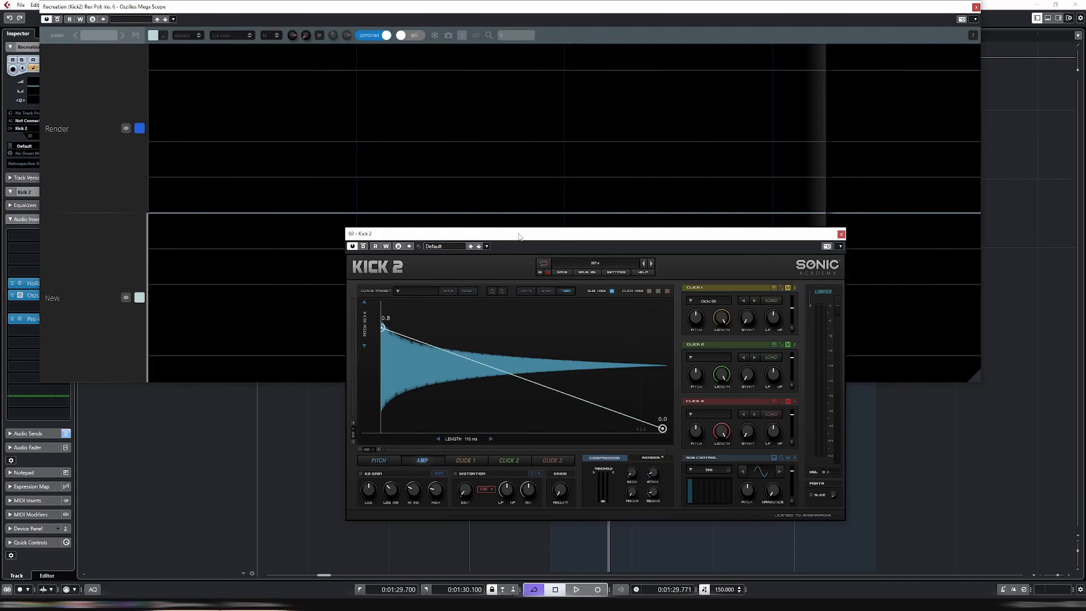
drag(519, 236, 561, 263)
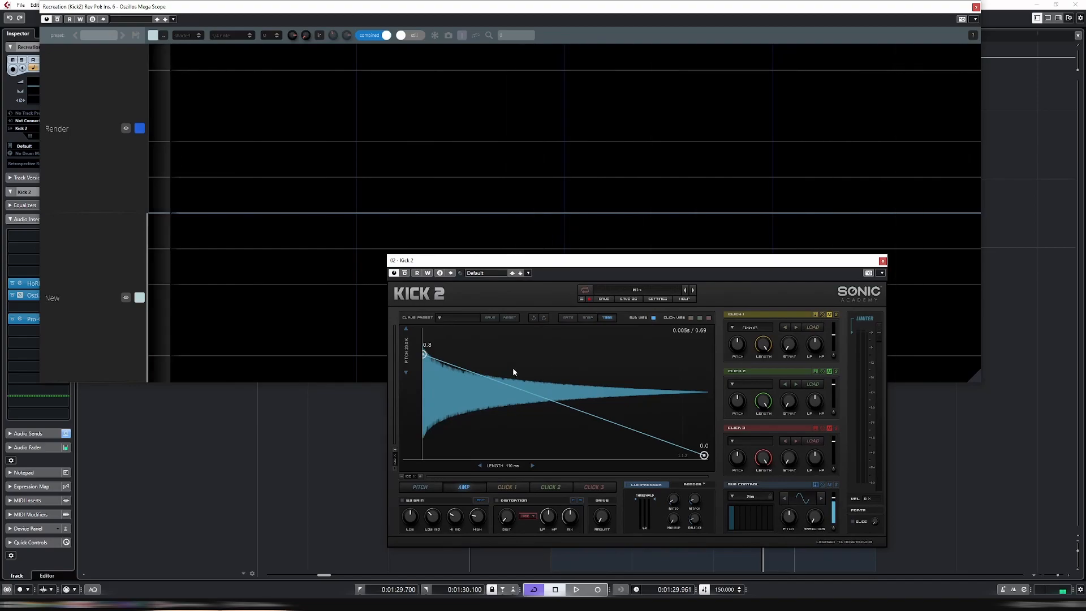
click(422, 485)
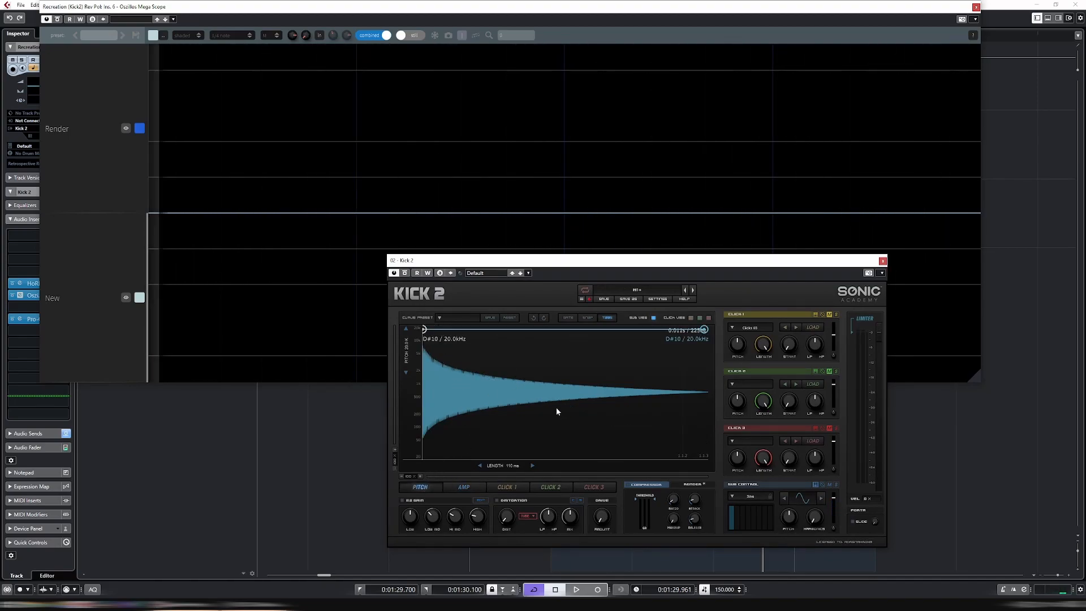
click(458, 486)
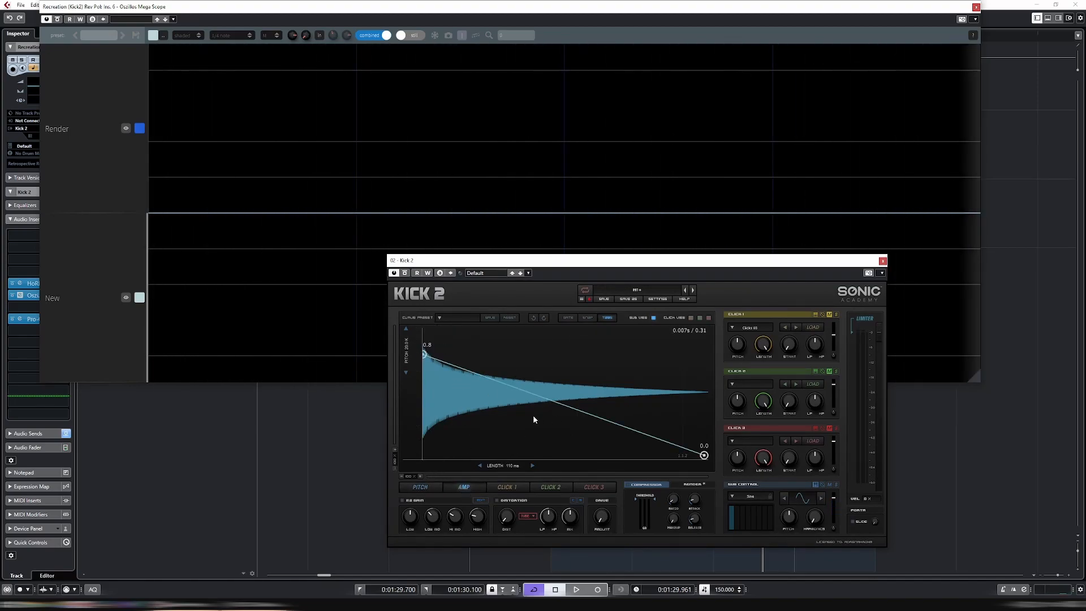
click(422, 487)
key(space)
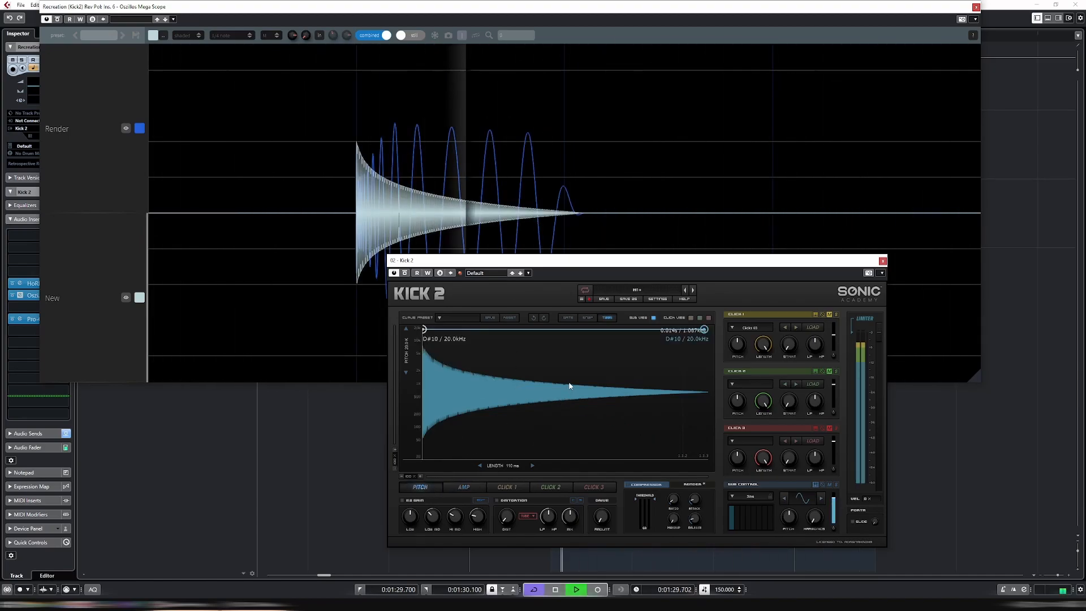
key(space)
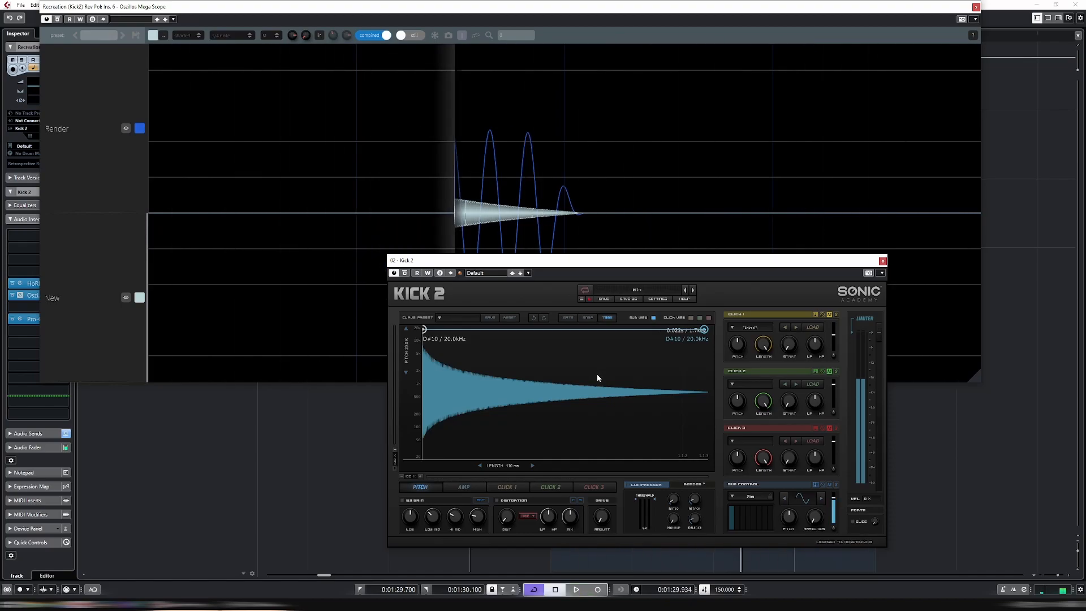
Drop the pitch envelope's start and end points to 20 Hz and play the loop to compare
drag(424, 332, 424, 454)
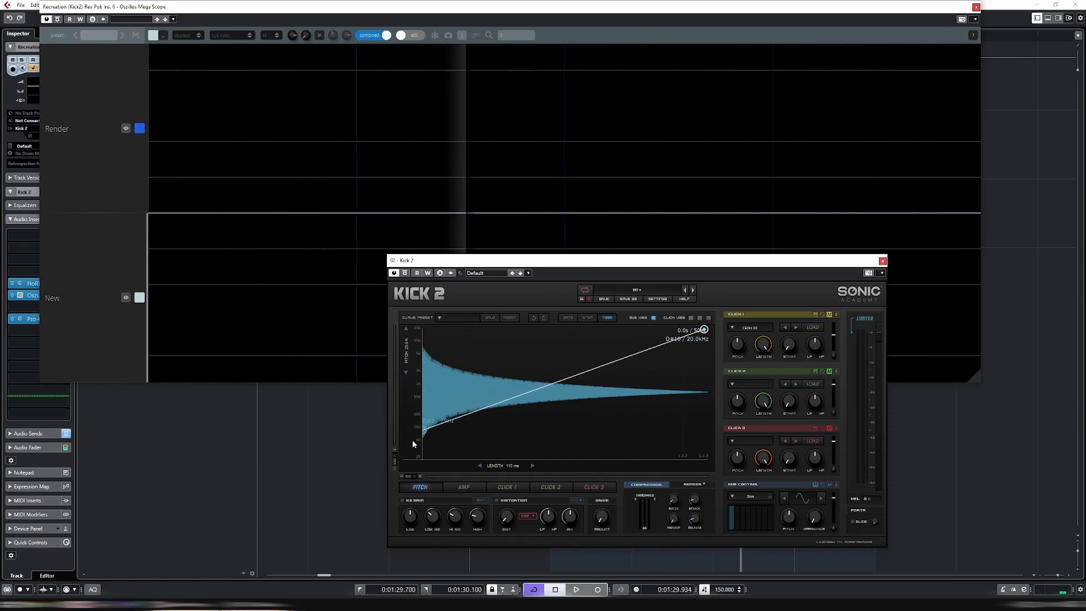
drag(704, 330, 713, 470)
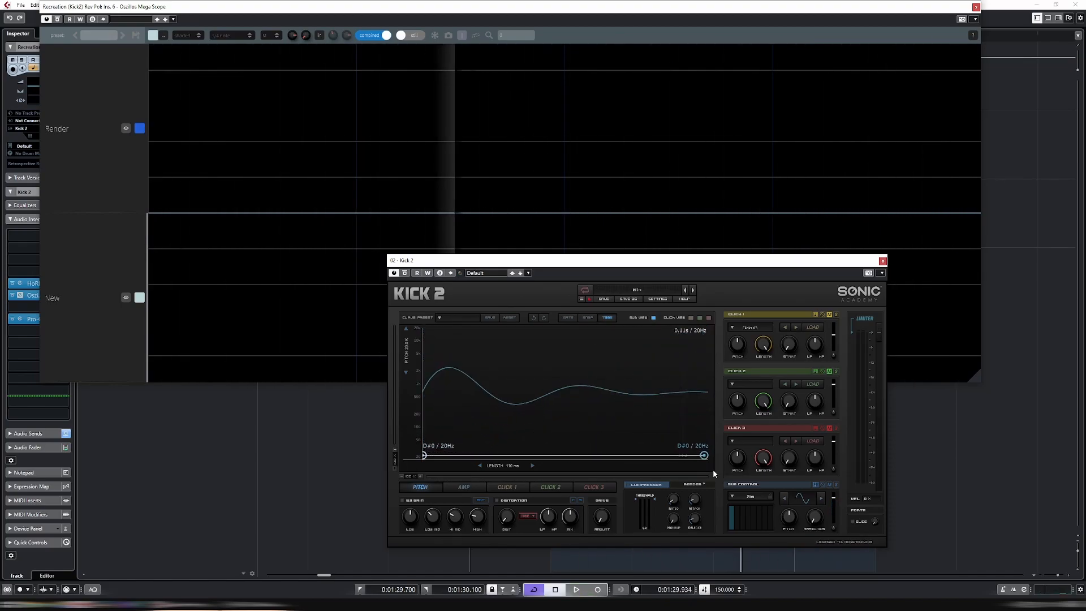
click(429, 490)
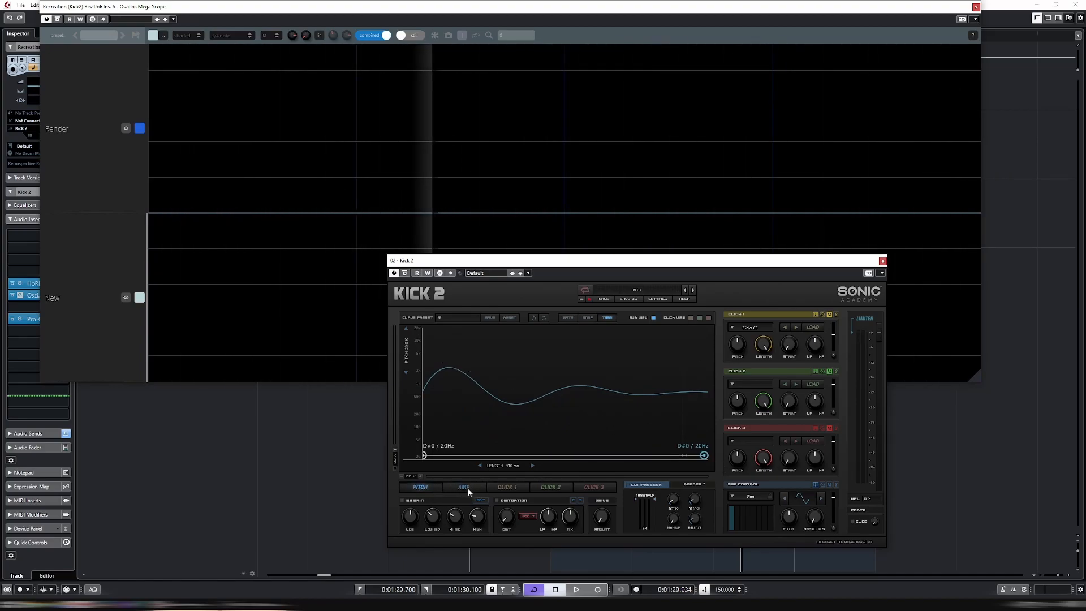
key(space)
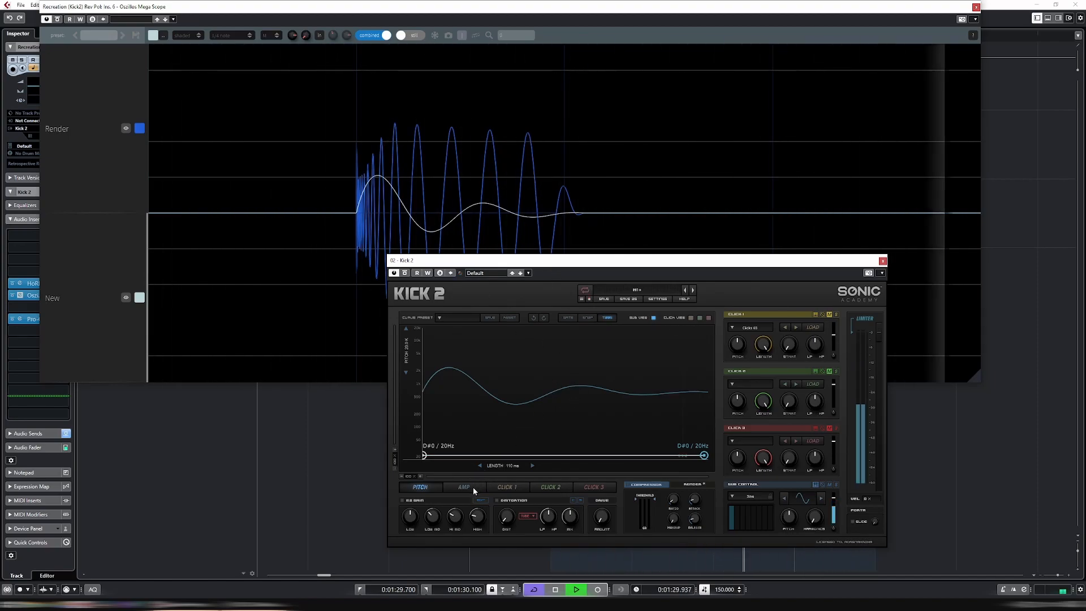
Return the pitch envelope's start and end points to 20 kHz
drag(424, 456, 425, 329)
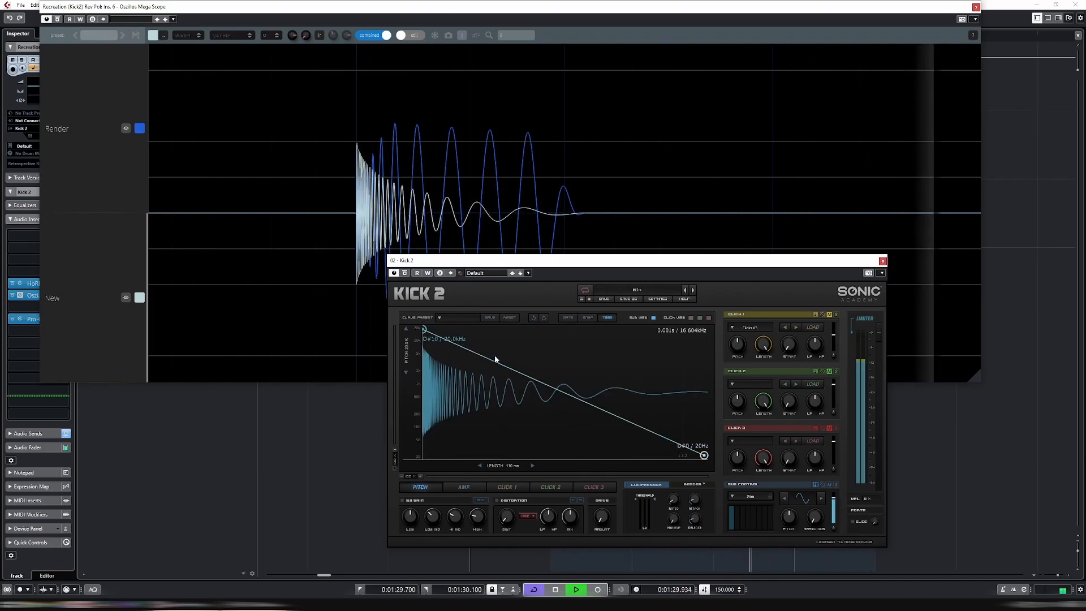
drag(705, 456, 705, 330)
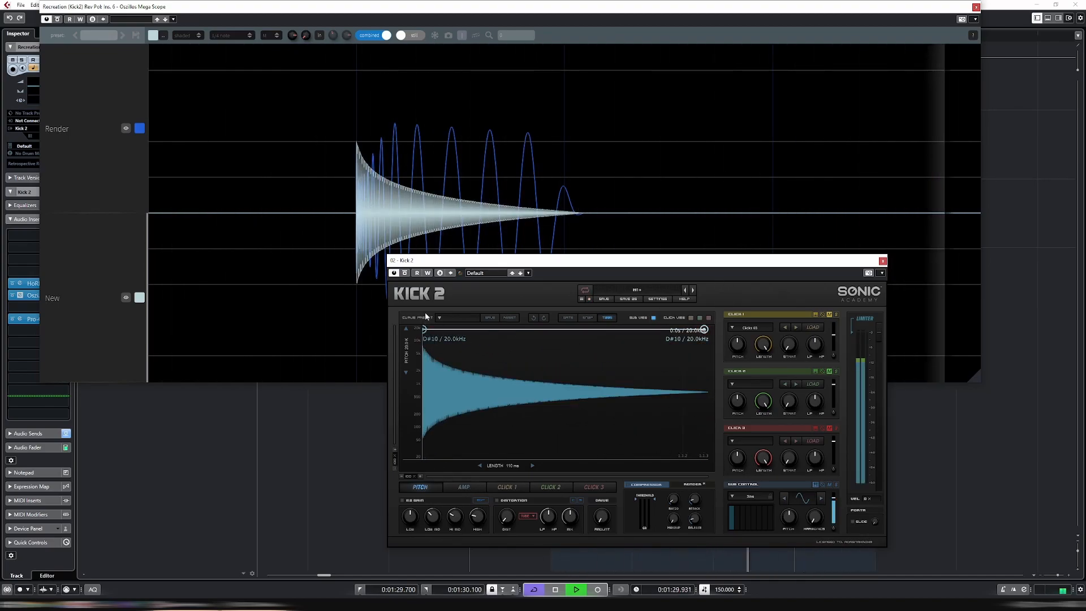
Reshape the Amp envelope with a raised plateau around 0.93 and a dip to about 0.32 just after the start
click(469, 486)
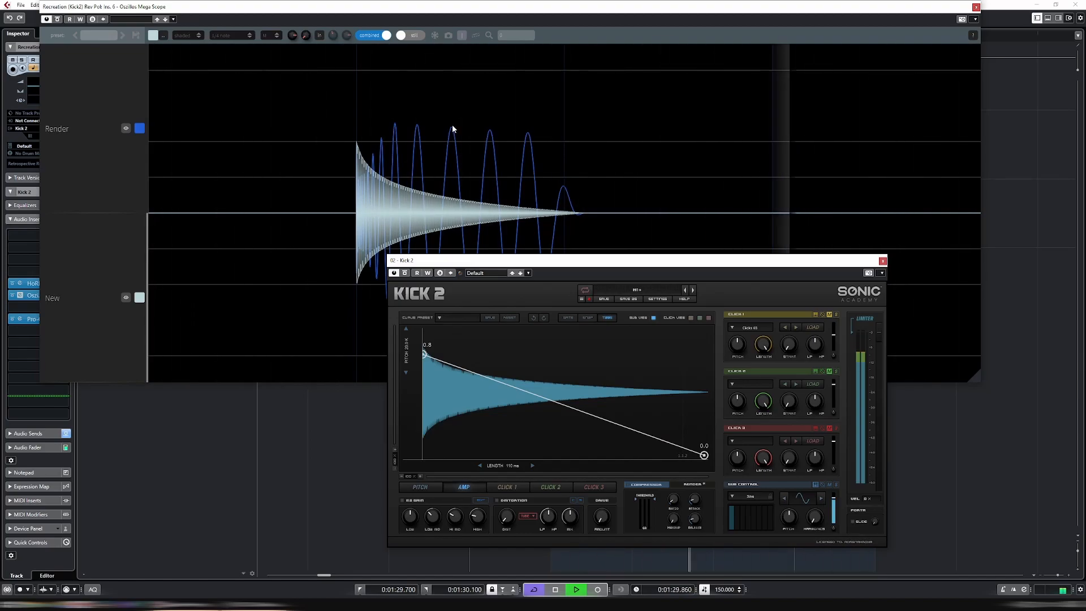
drag(460, 264, 477, 339)
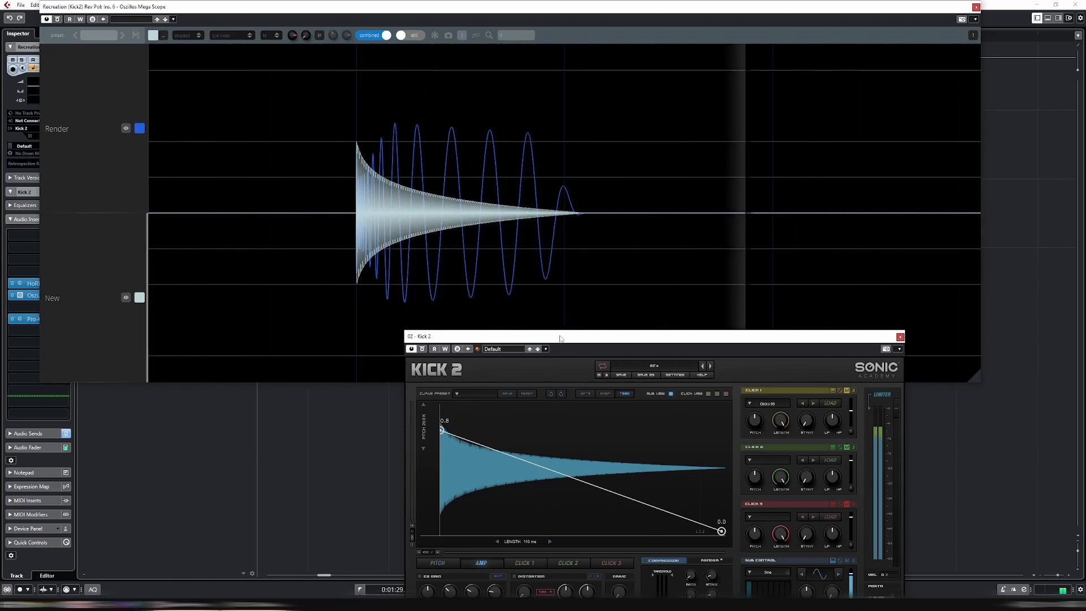
drag(560, 338, 526, 220)
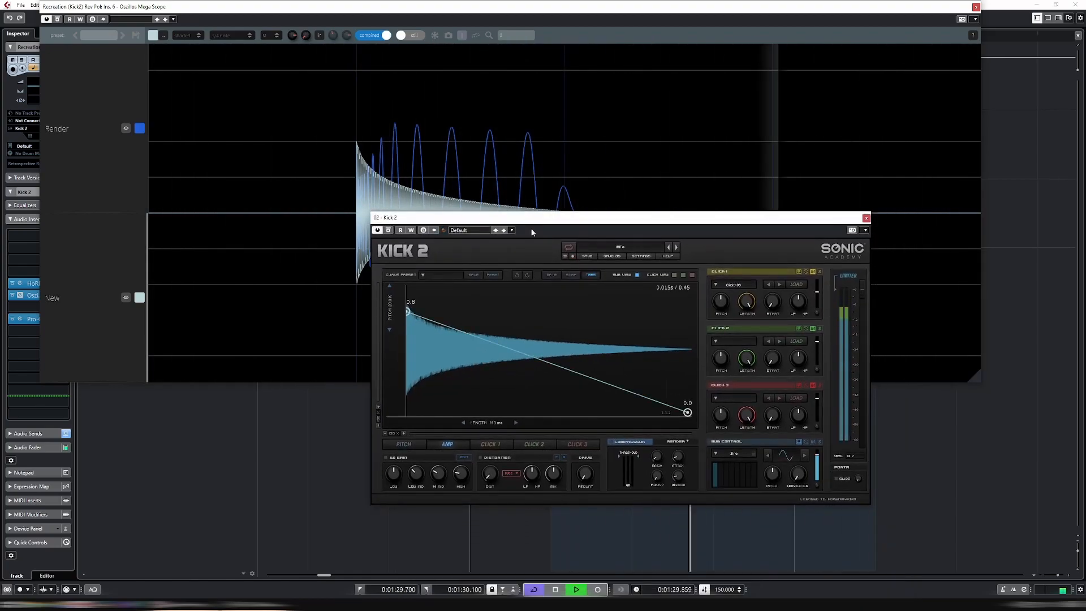
drag(636, 395, 631, 303)
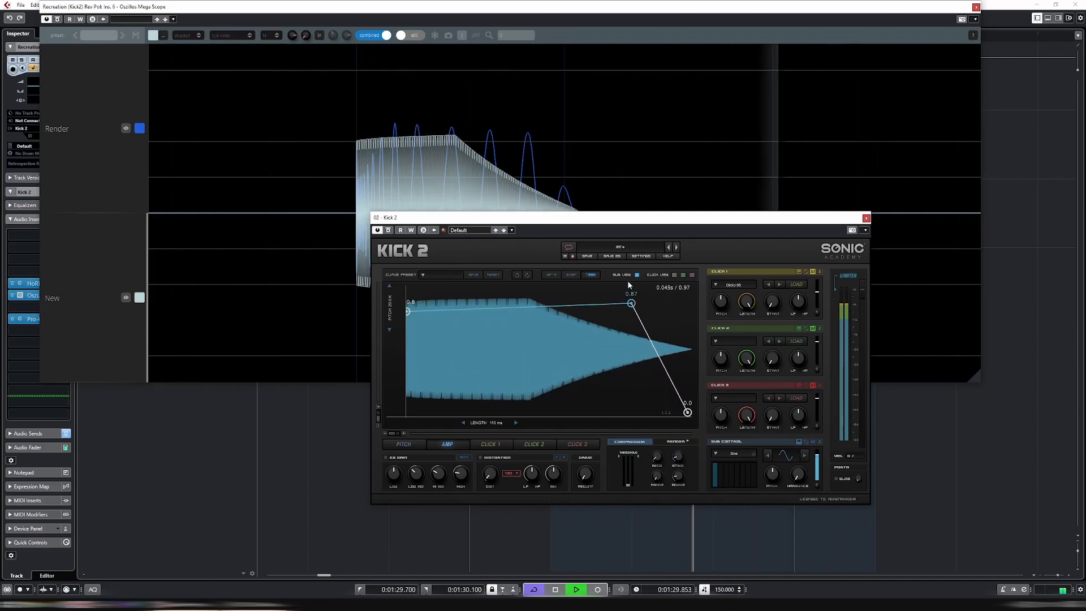
drag(651, 360, 752, 448)
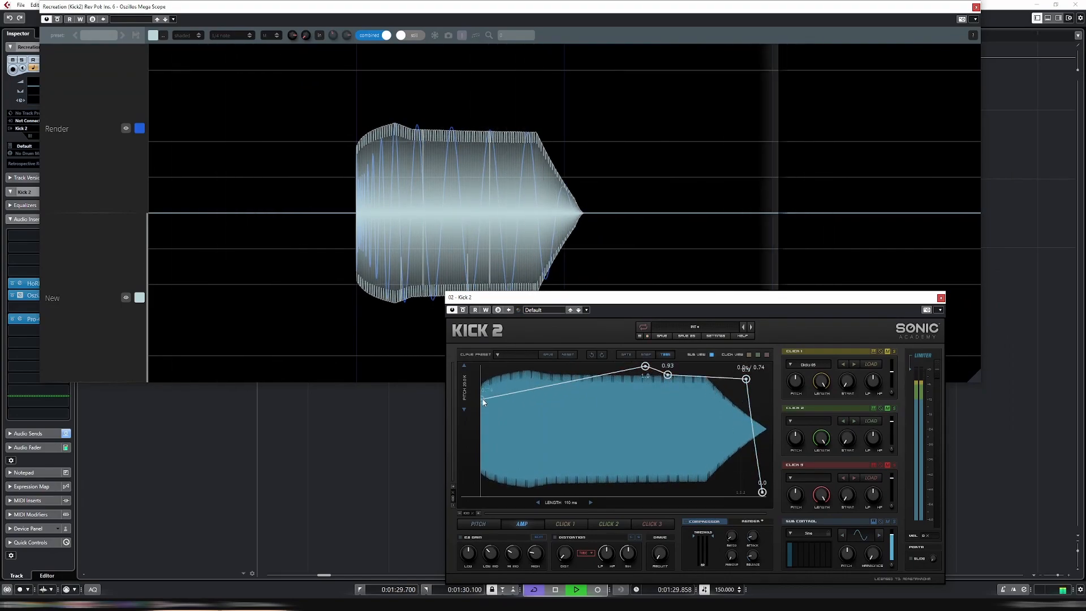
drag(504, 420, 492, 430)
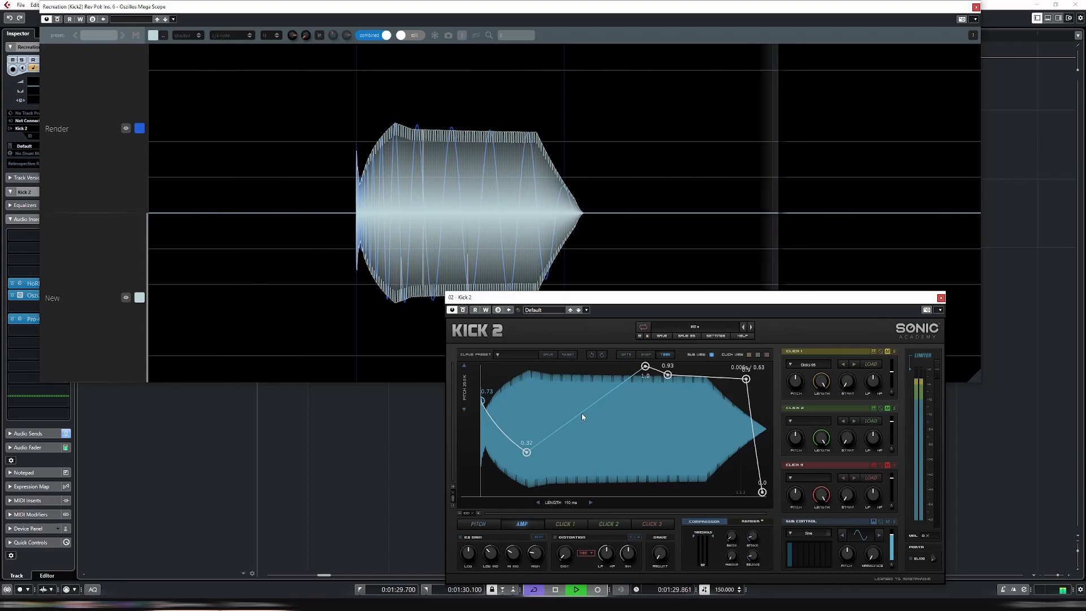
Raise the Amp envelope plateau points to about 1.0 and 0.9 and sharpen the final drop to 0.0
drag(668, 375, 670, 367)
drag(647, 306, 668, 287)
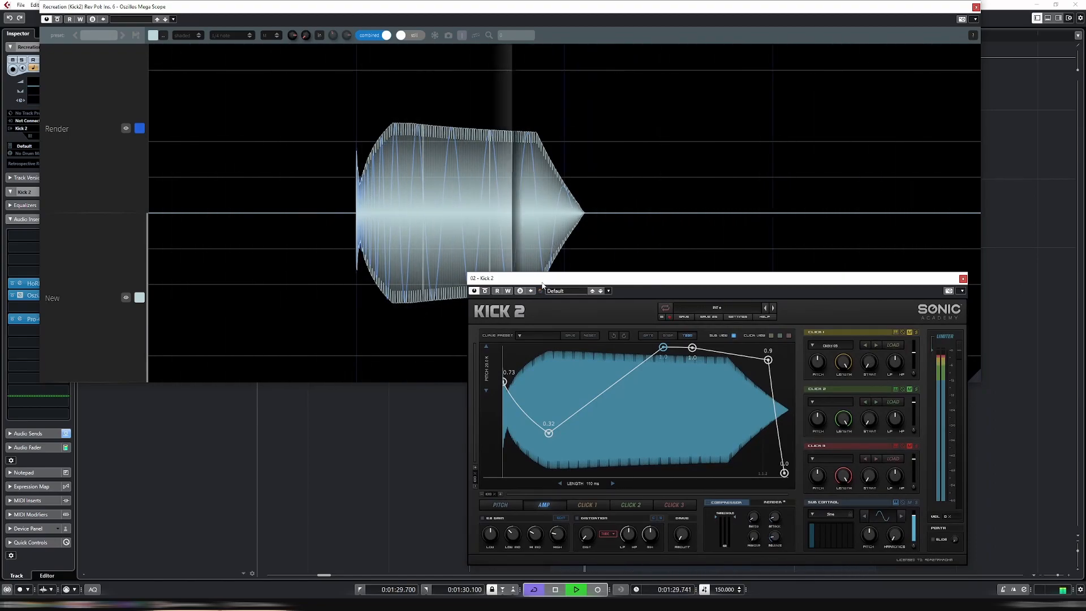
drag(542, 284, 628, 309)
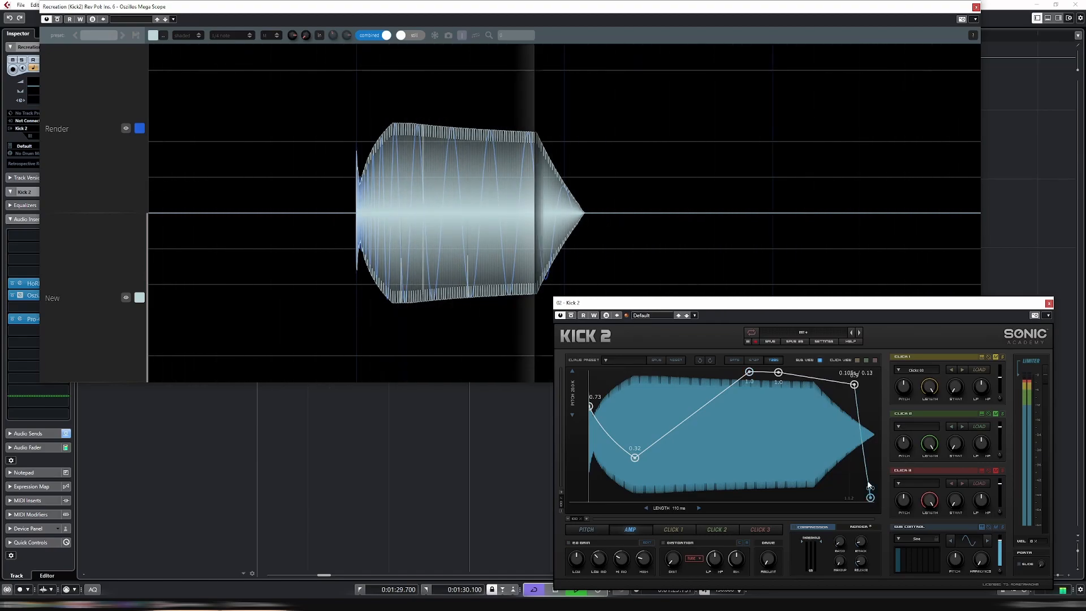
drag(869, 485, 866, 506)
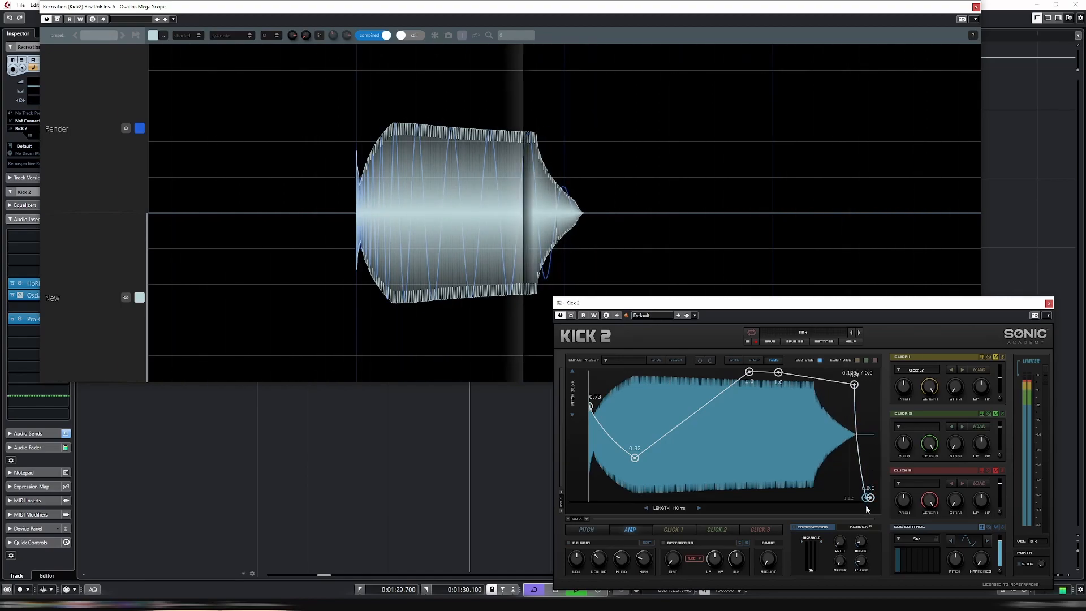
drag(864, 435, 867, 419)
drag(866, 502, 869, 503)
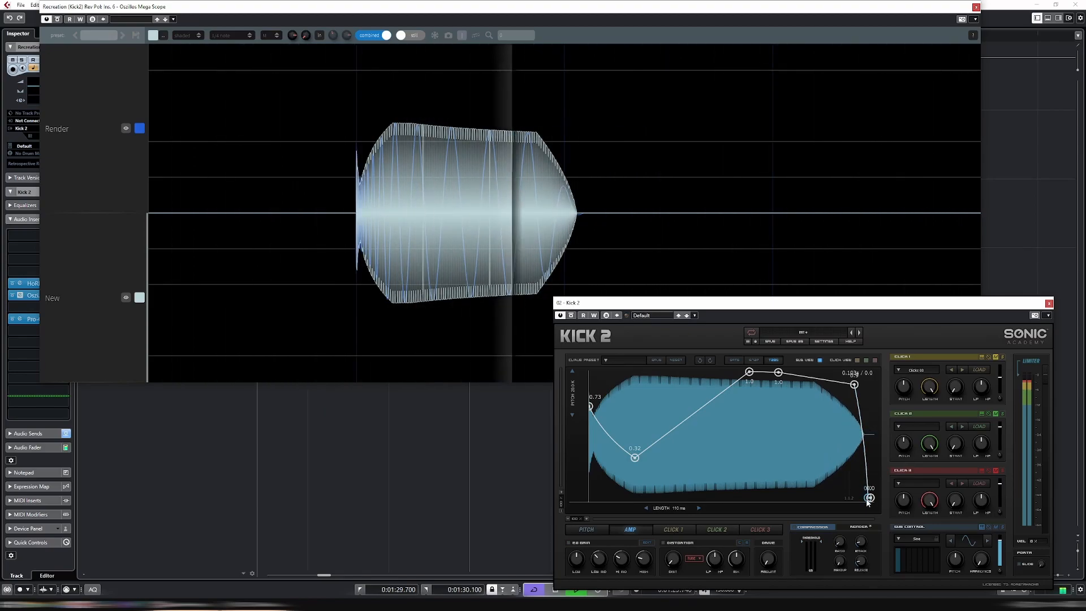
drag(869, 503, 870, 504)
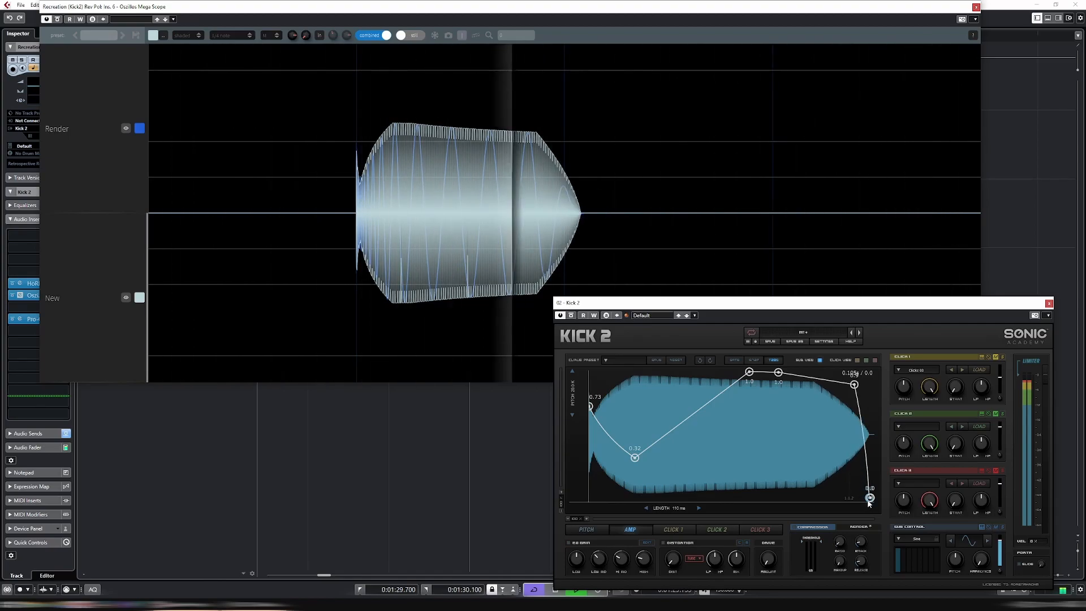
drag(865, 432, 864, 435)
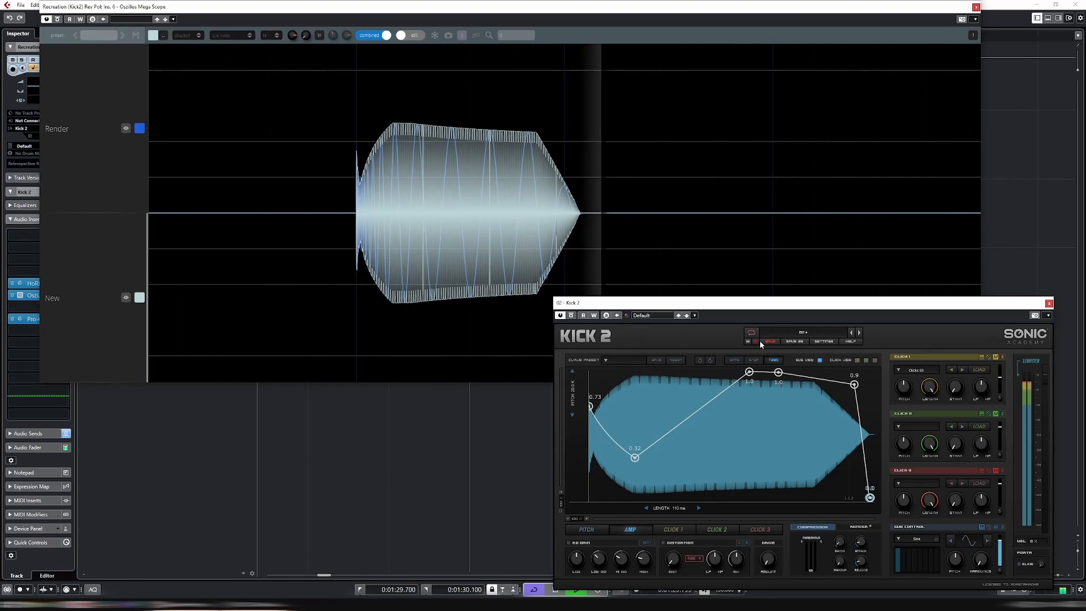
Switch Kick 2 back to the Pitch envelope and close the OsziBox Mega Scope window
click(593, 528)
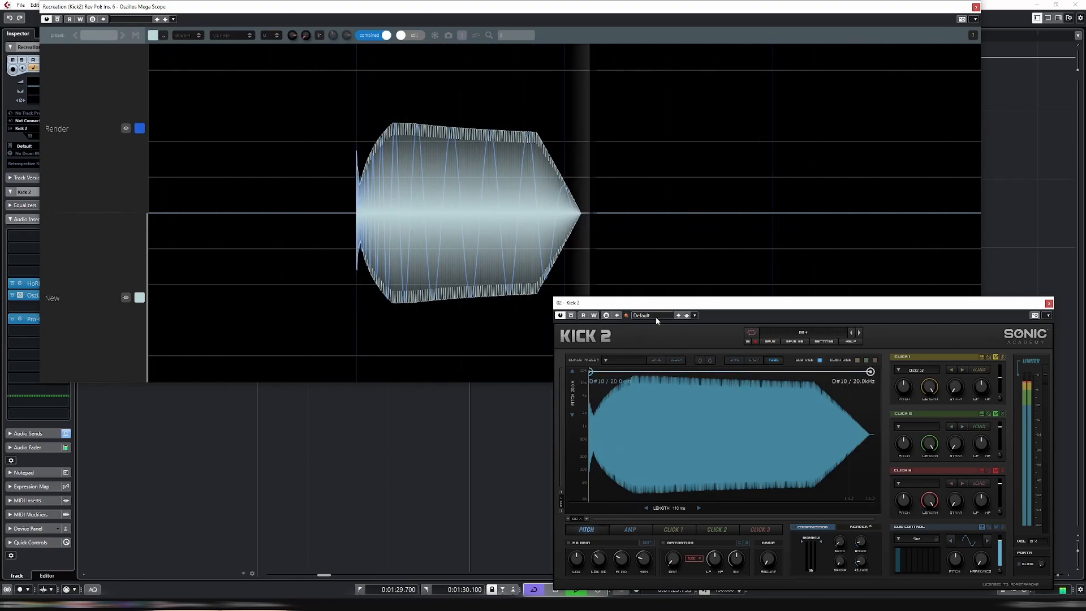
drag(658, 305, 567, 226)
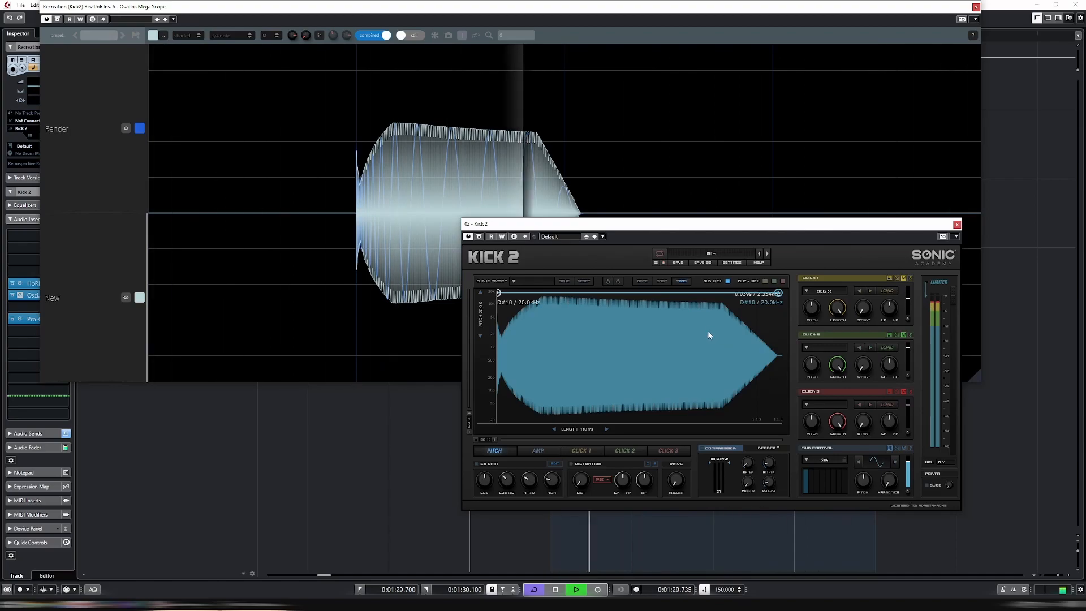
drag(717, 234, 789, 255)
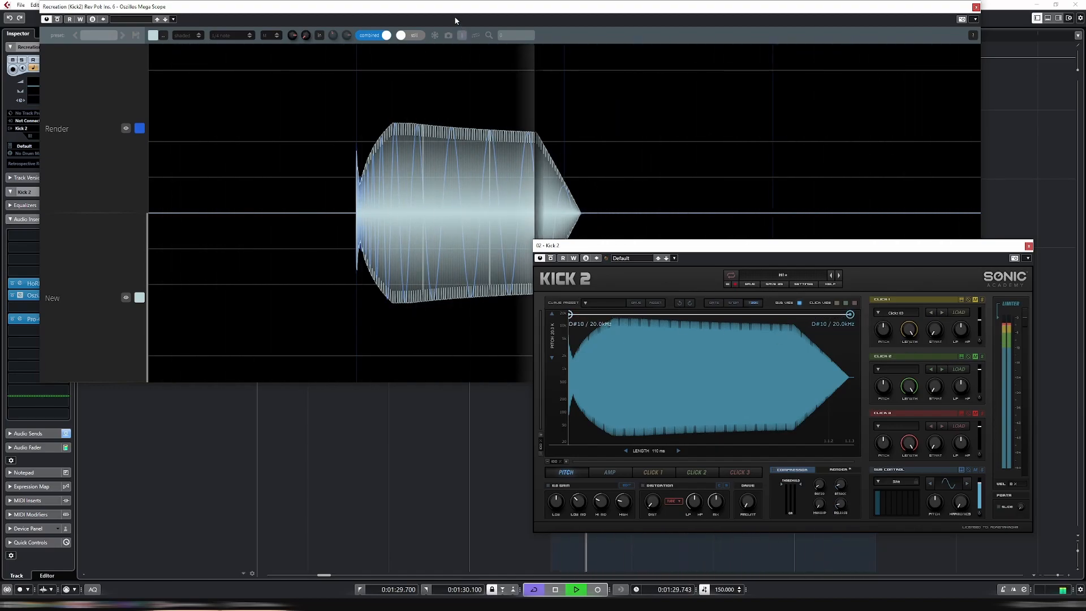
click(473, 18)
drag(472, 18, 535, 136)
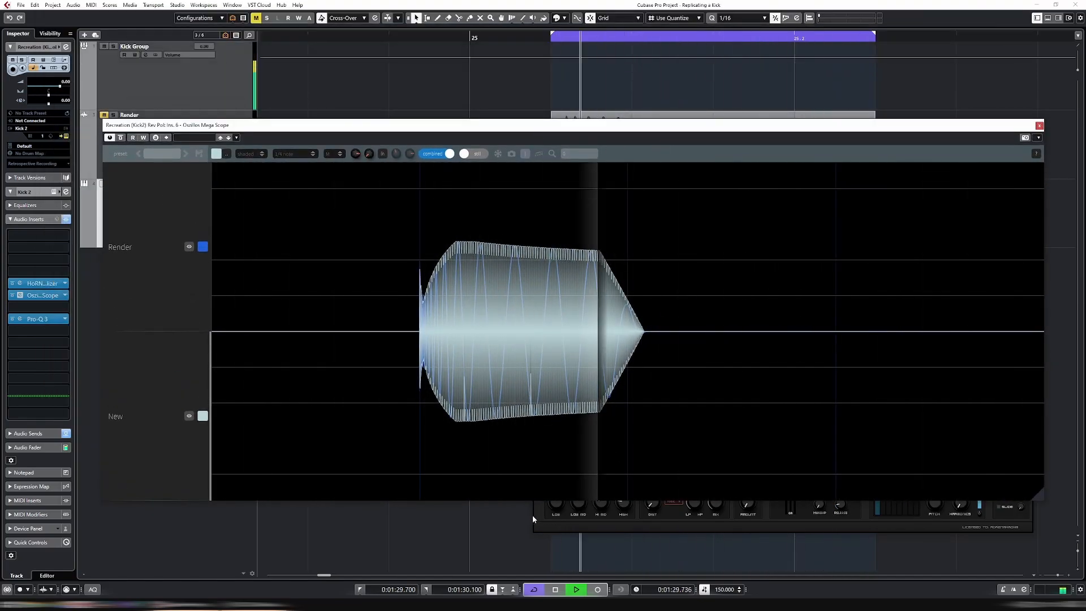
click(538, 528)
click(1038, 128)
click(1039, 126)
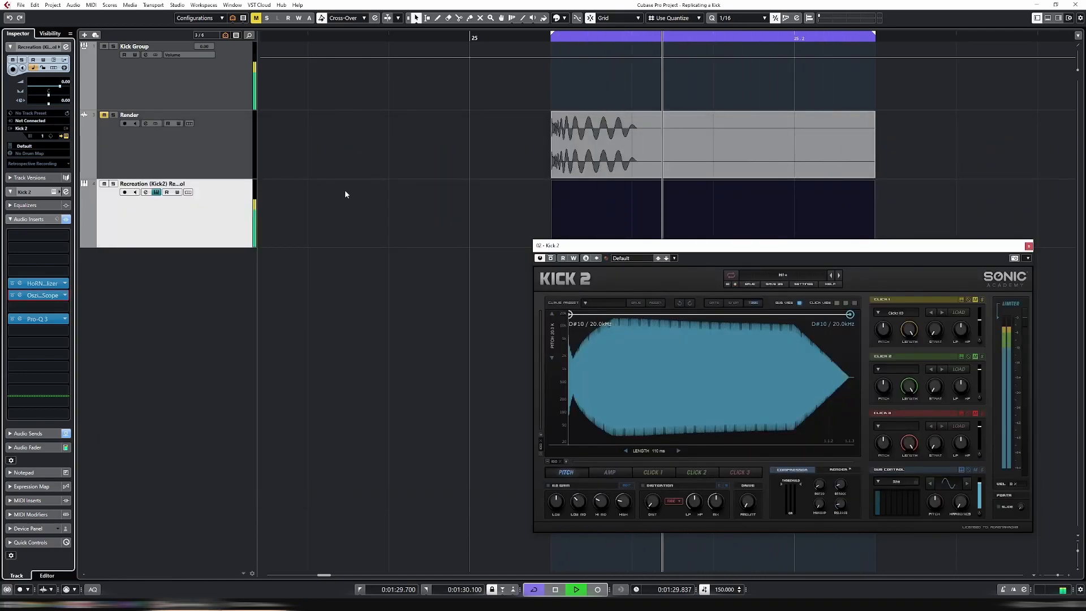
Open the Pro-Q 3 insert on the Render track to view its spectrum
click(176, 159)
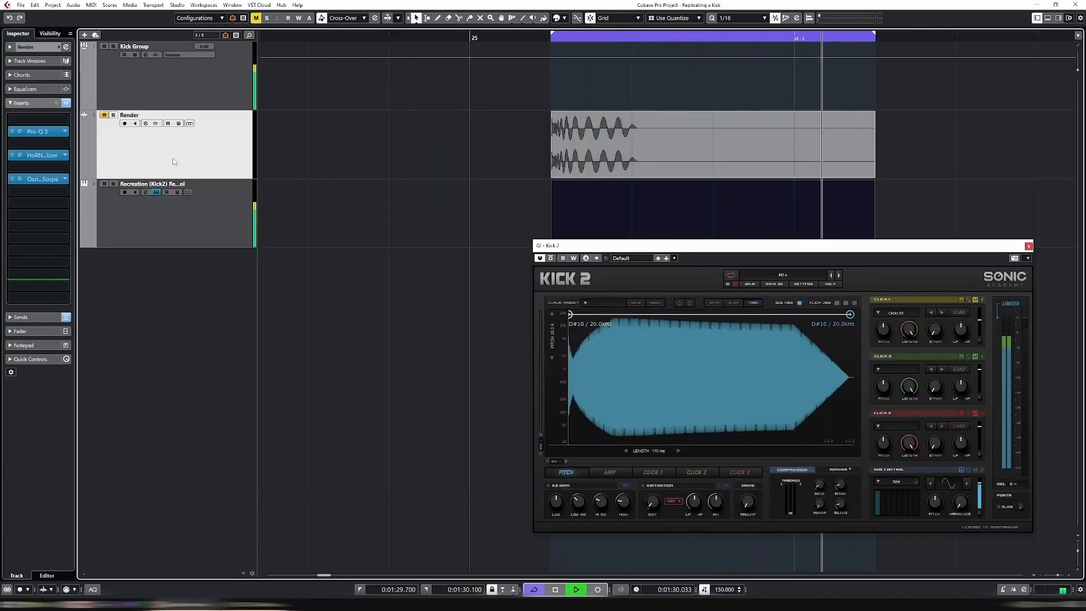
click(19, 132)
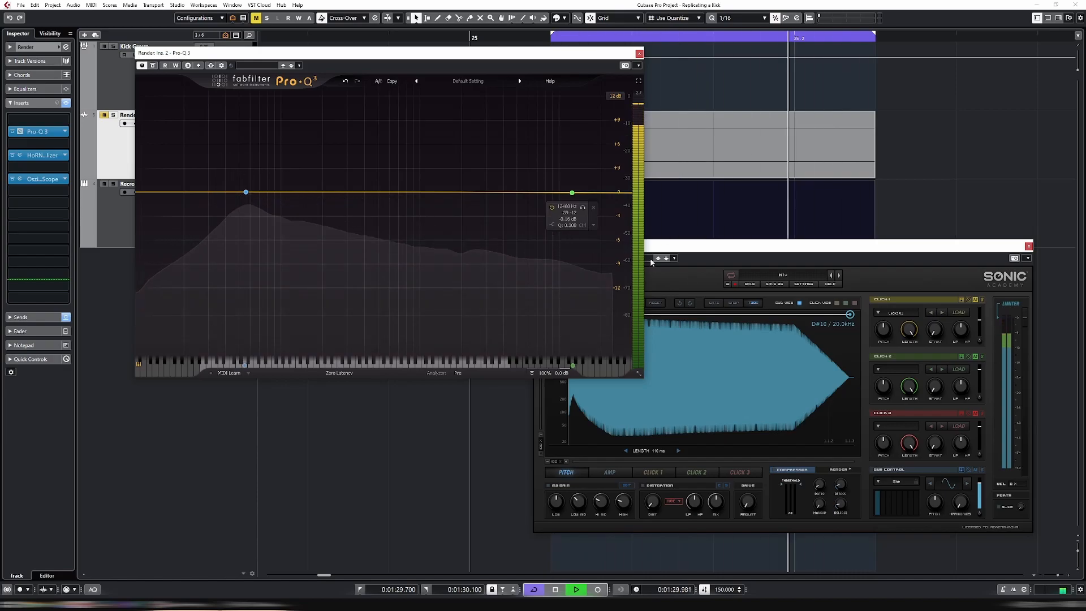
click(705, 254)
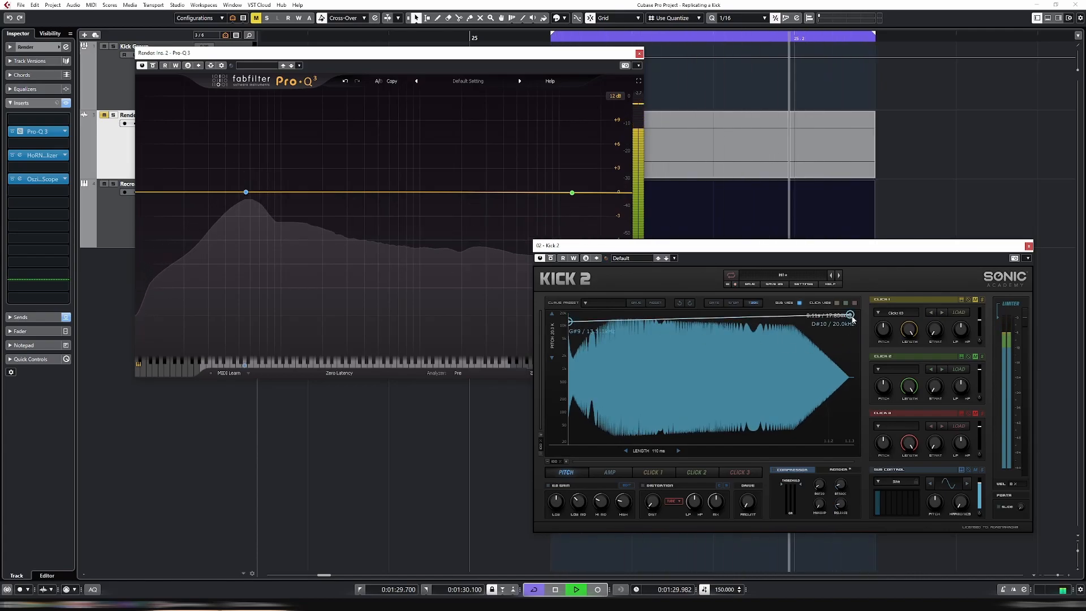
Lower the Kick 2 pitch envelope's end point to about 23 Hz and close the Pro-Q 3 window
drag(852, 444, 851, 450)
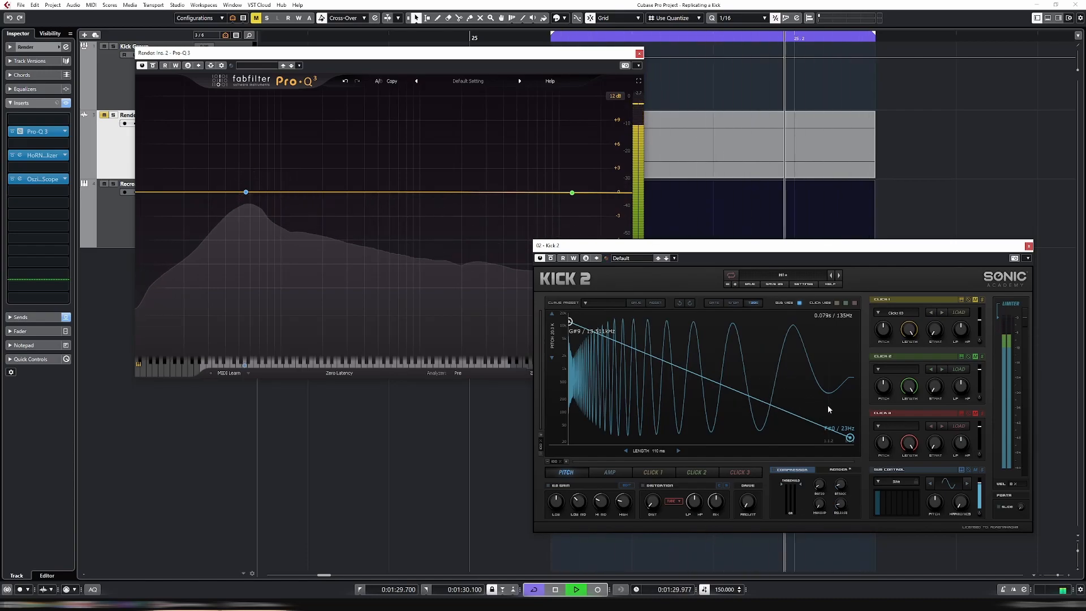
key(space)
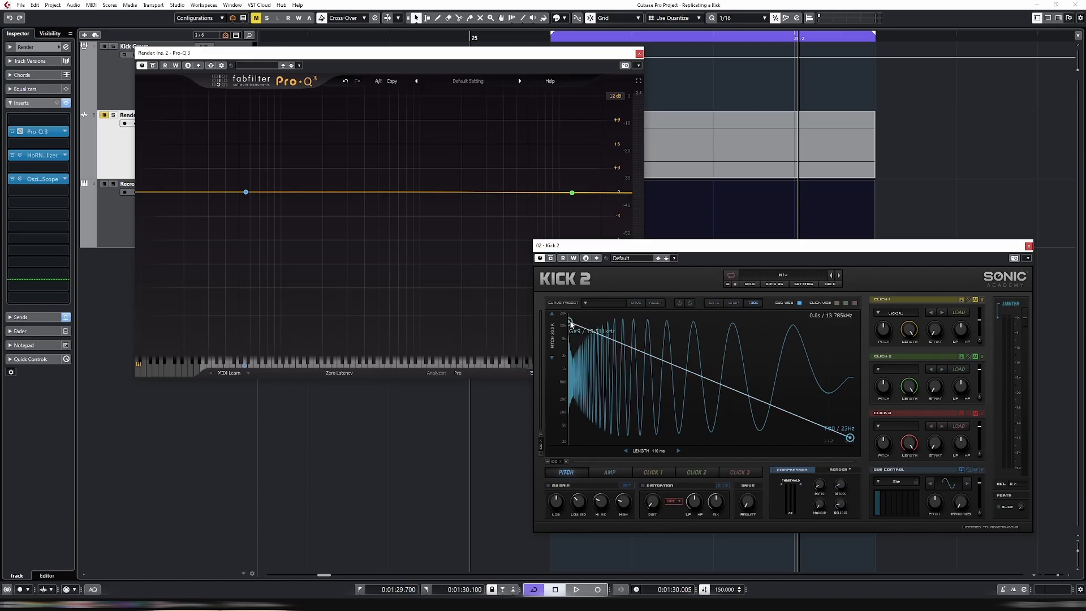
click(639, 54)
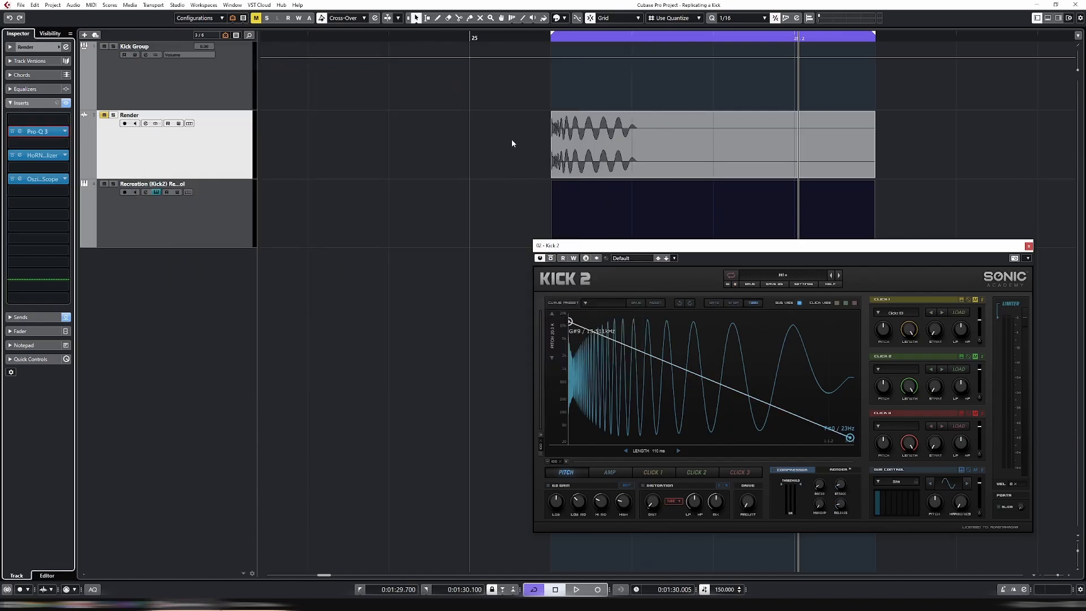
Open the Render track's OsziBox Mega Scope insert and play back to compare the render with the Kick 2 recreation
click(23, 180)
drag(634, 69, 557, 60)
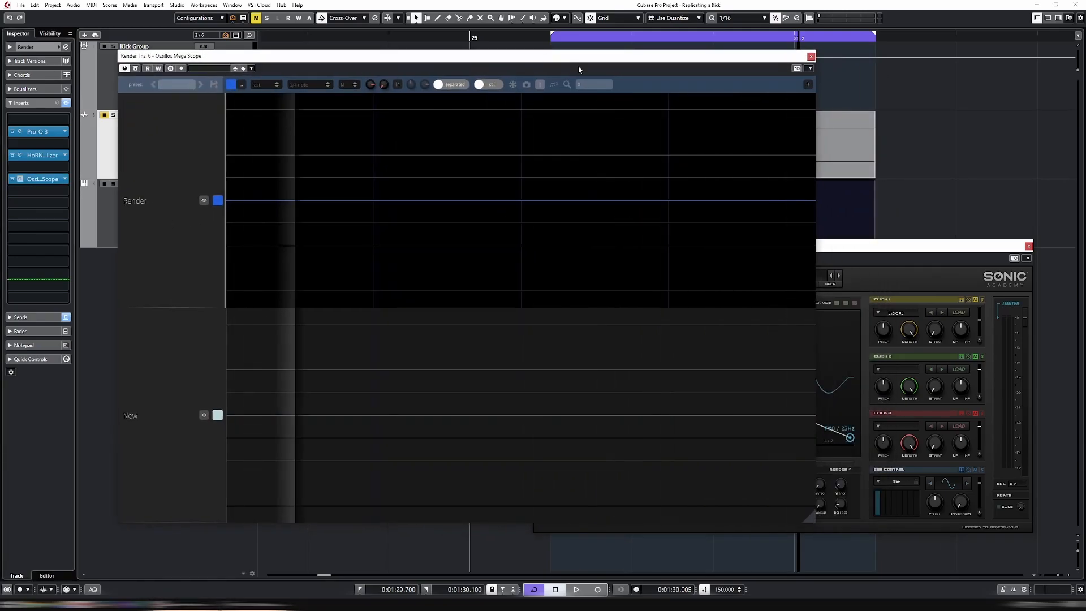
click(845, 246)
key(space)
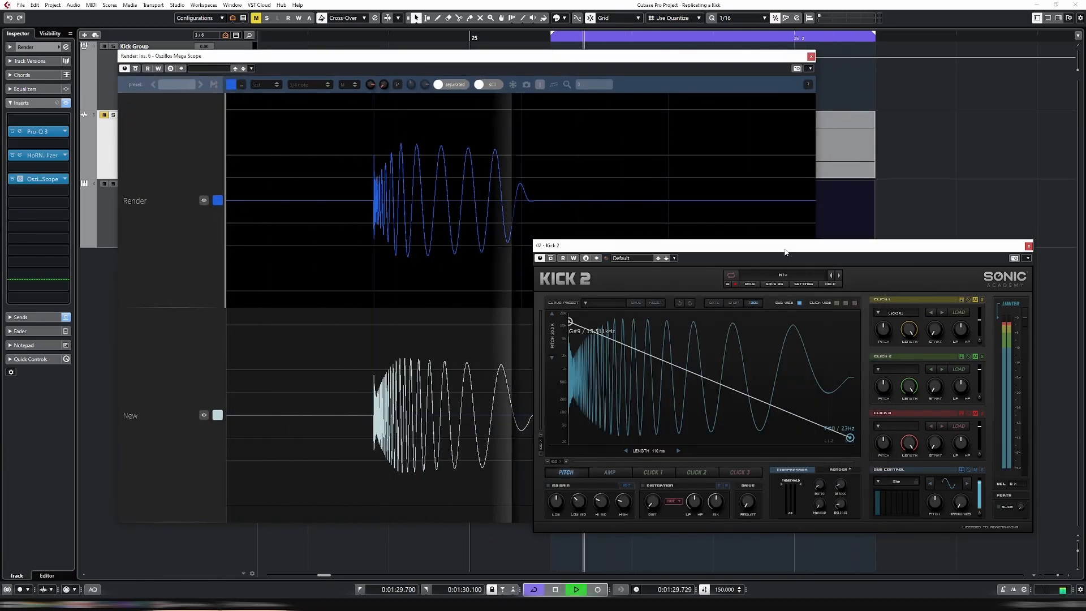
drag(785, 252, 833, 234)
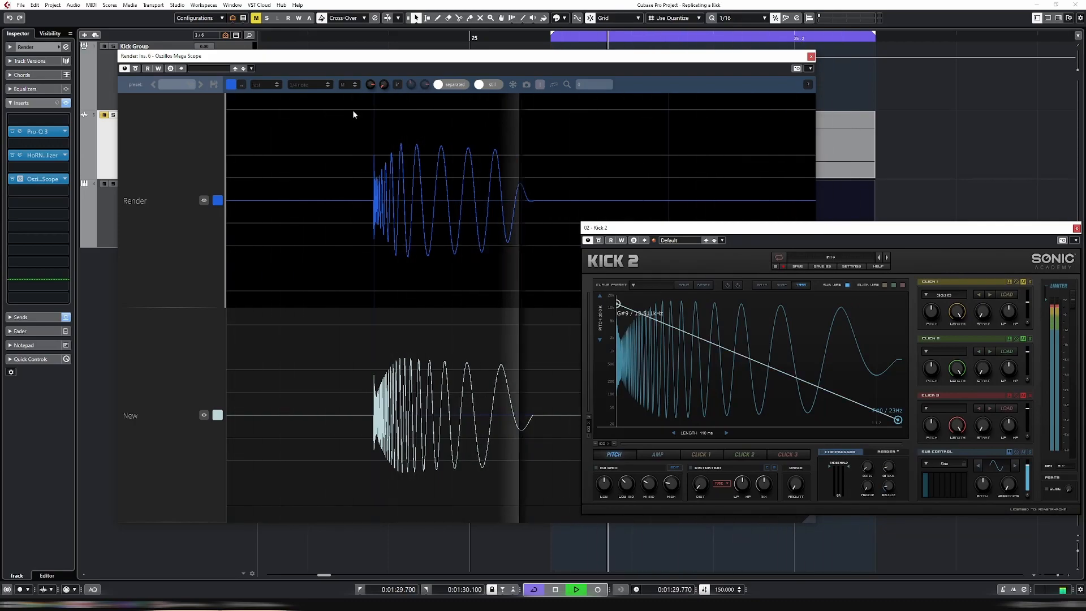
key(space)
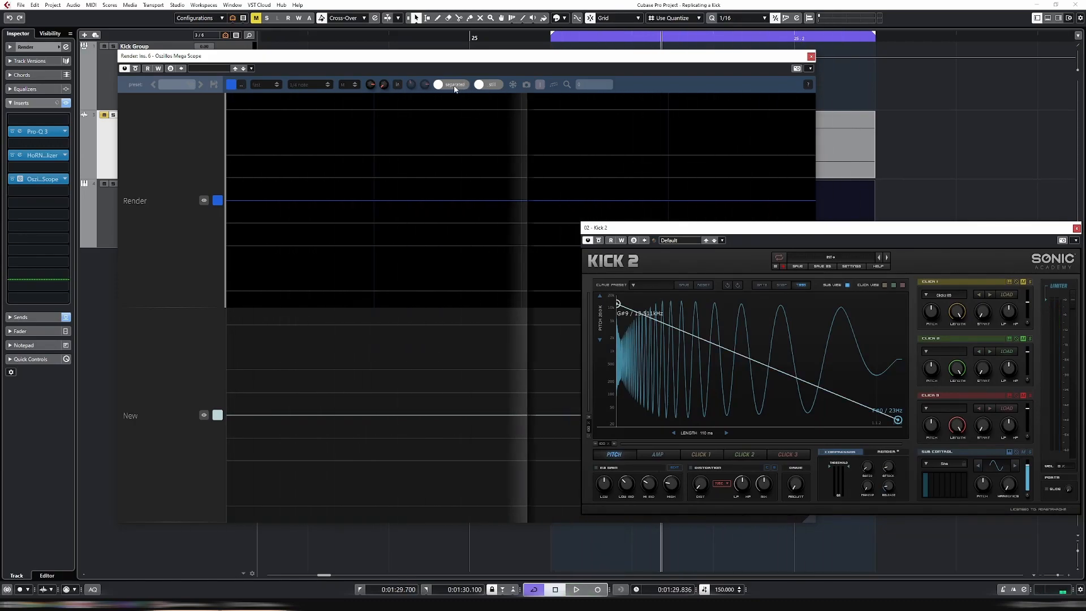
Switch the scope to combined view with sync turned off and play back to overlay the two kick waveforms
click(494, 84)
drag(488, 57, 493, 86)
key(space)
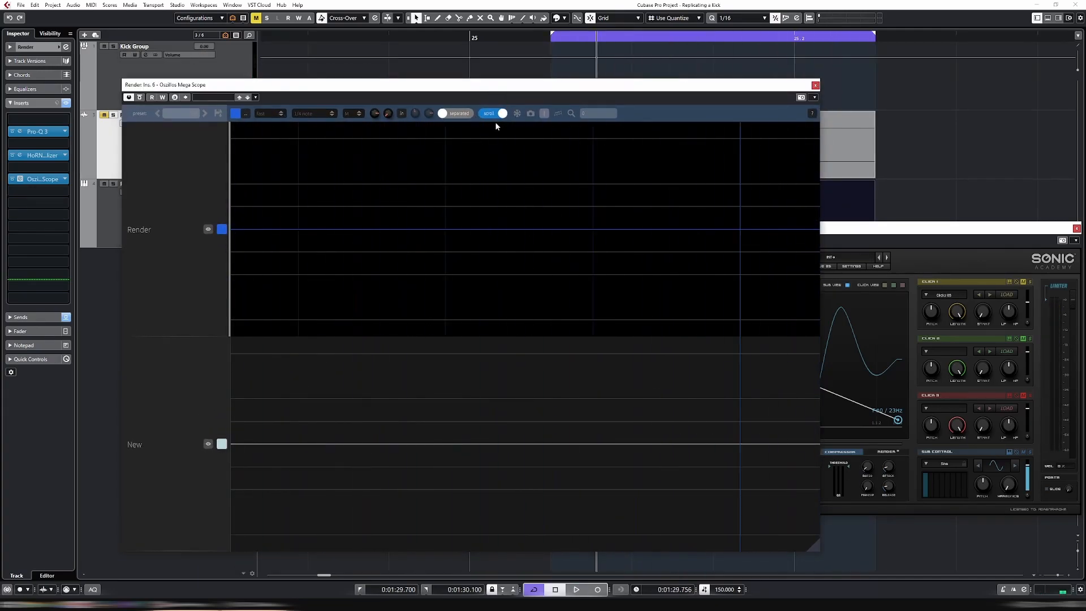
click(472, 113)
key(space)
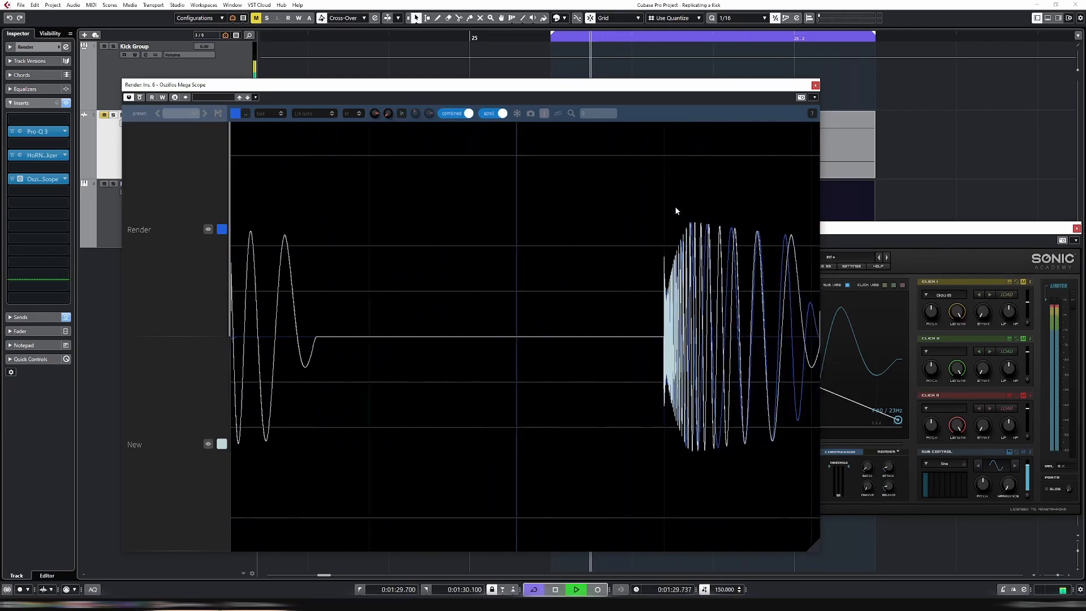
click(497, 113)
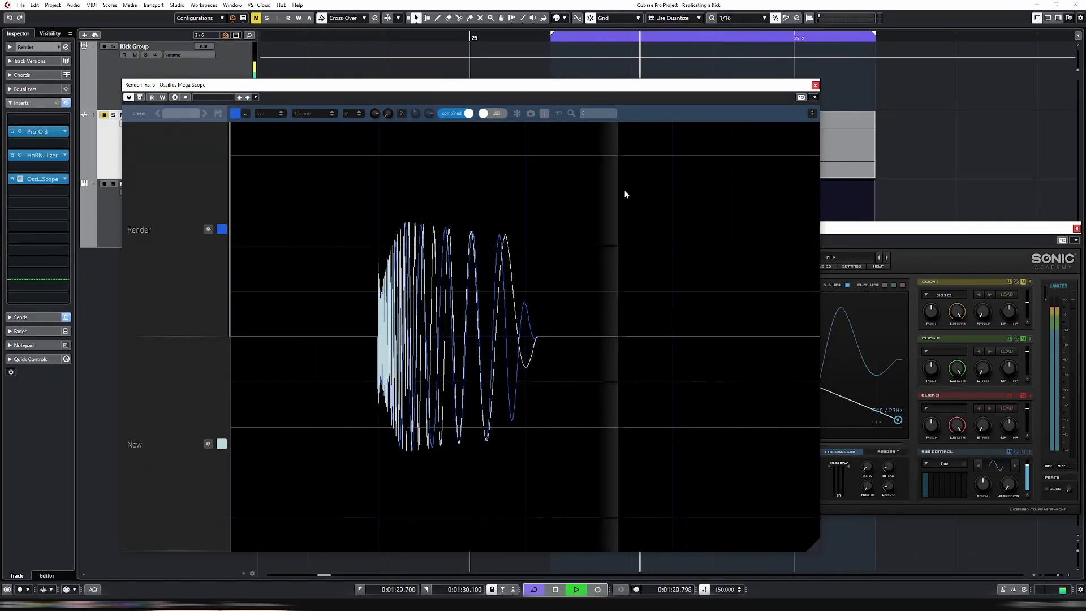
drag(898, 240, 875, 208)
key(space)
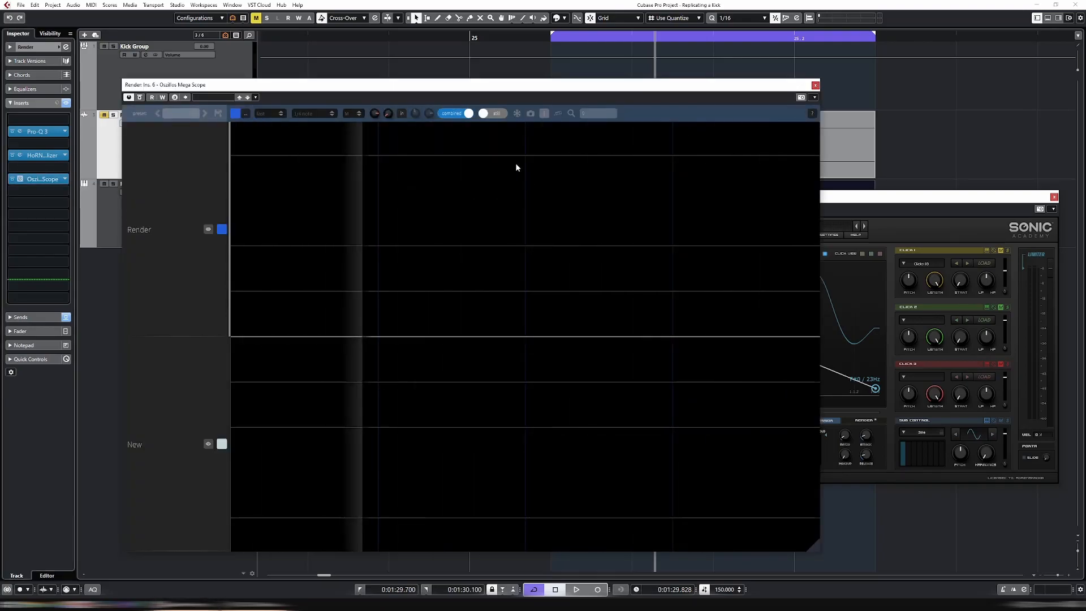
key(space)
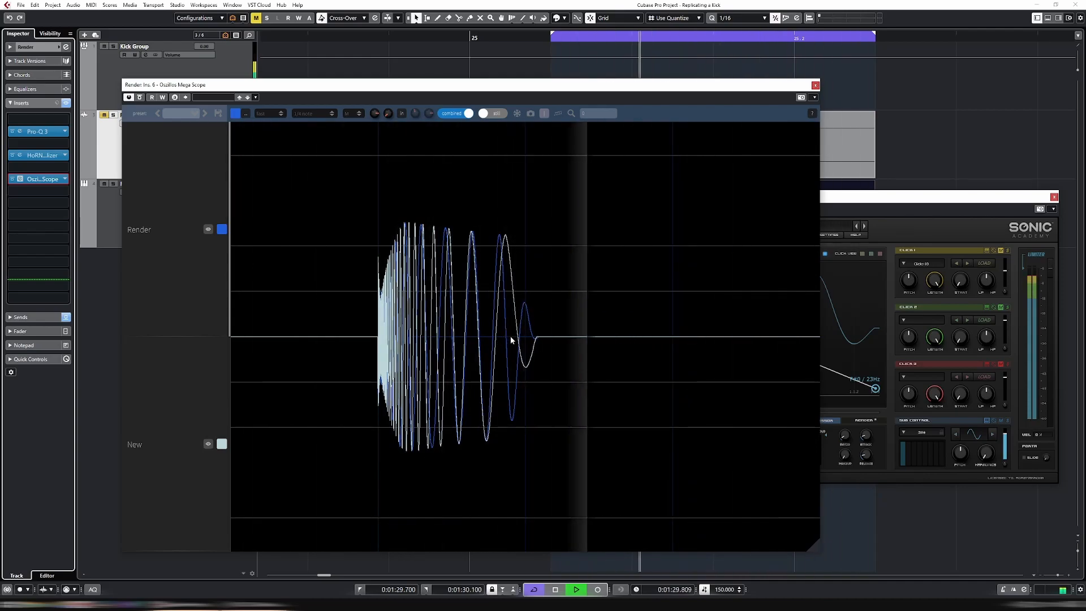
Flatten the Kick 2 pitch envelope by moving the start point to about 57 Hz and the end point to about 56 Hz
click(879, 198)
drag(599, 278, 596, 381)
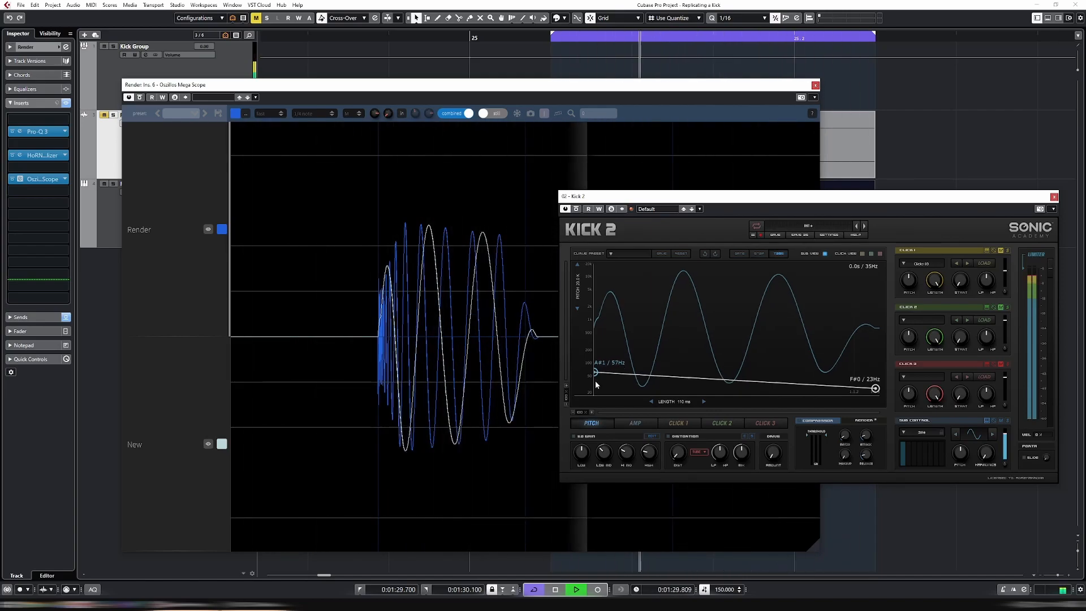
drag(867, 391, 887, 374)
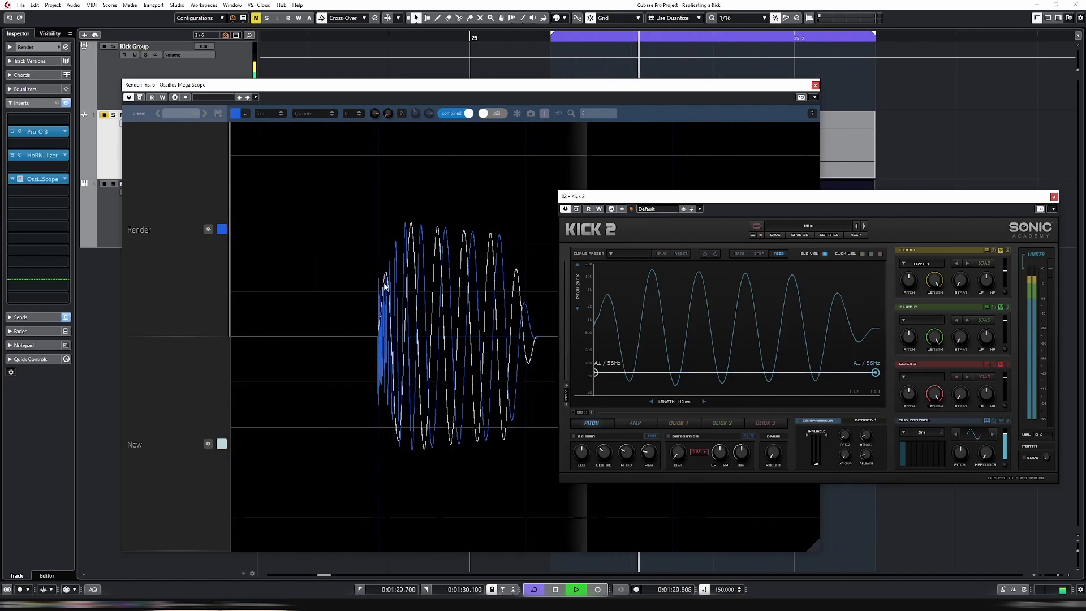
Raise the pitch envelope's start point to the top of the range and add breakpoints near both the start and the end
double_click(867, 373)
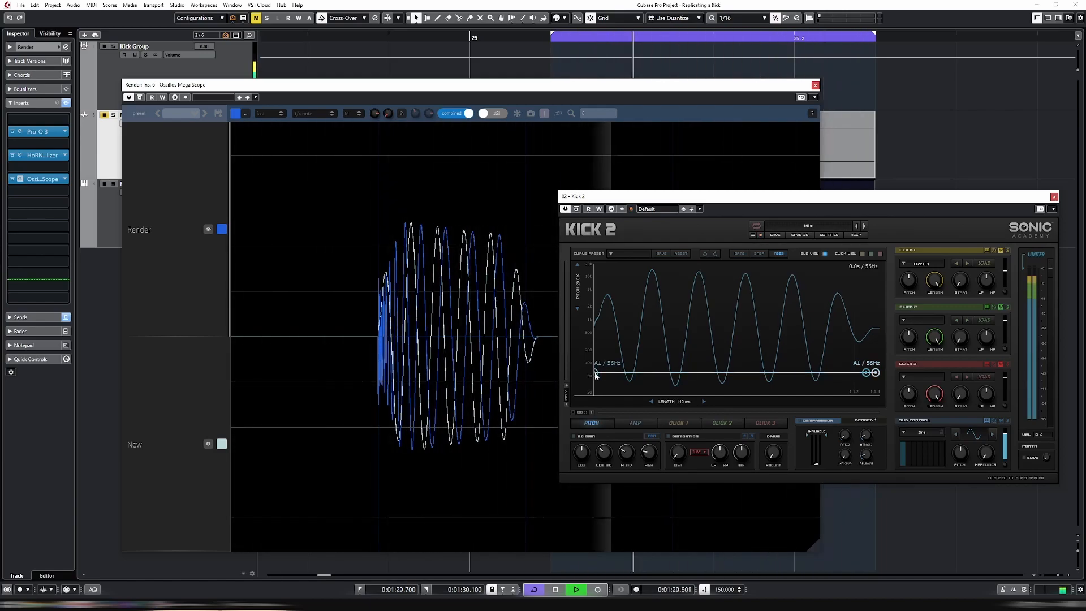
drag(596, 375, 591, 270)
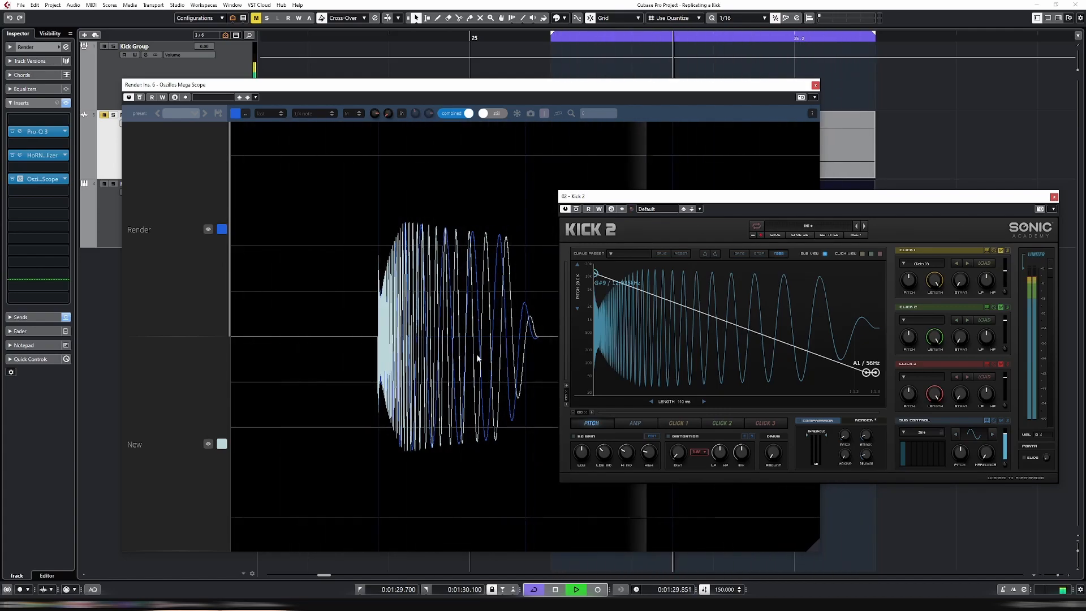
double_click(638, 290)
drag(638, 290, 605, 299)
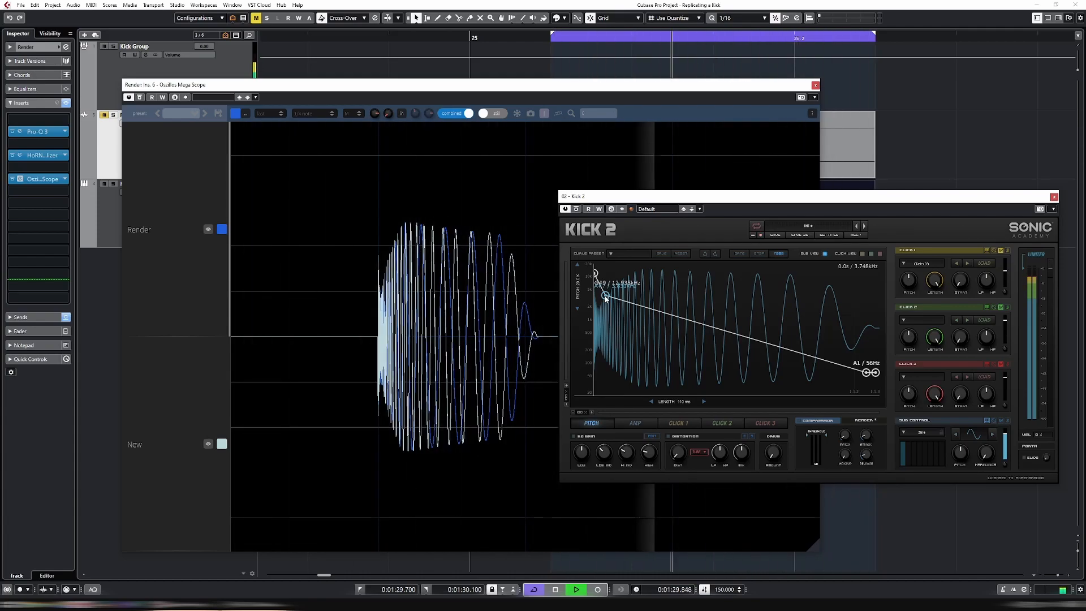
drag(607, 297, 603, 299)
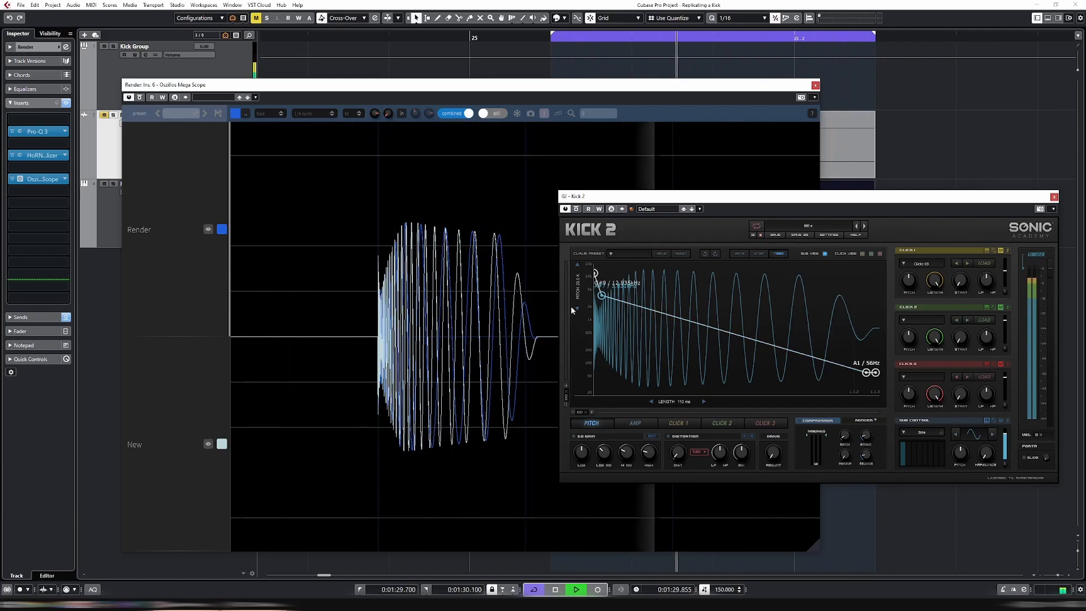
Add a middle pitch breakpoint and pull it down to about A#3 / 229 Hz
double_click(668, 320)
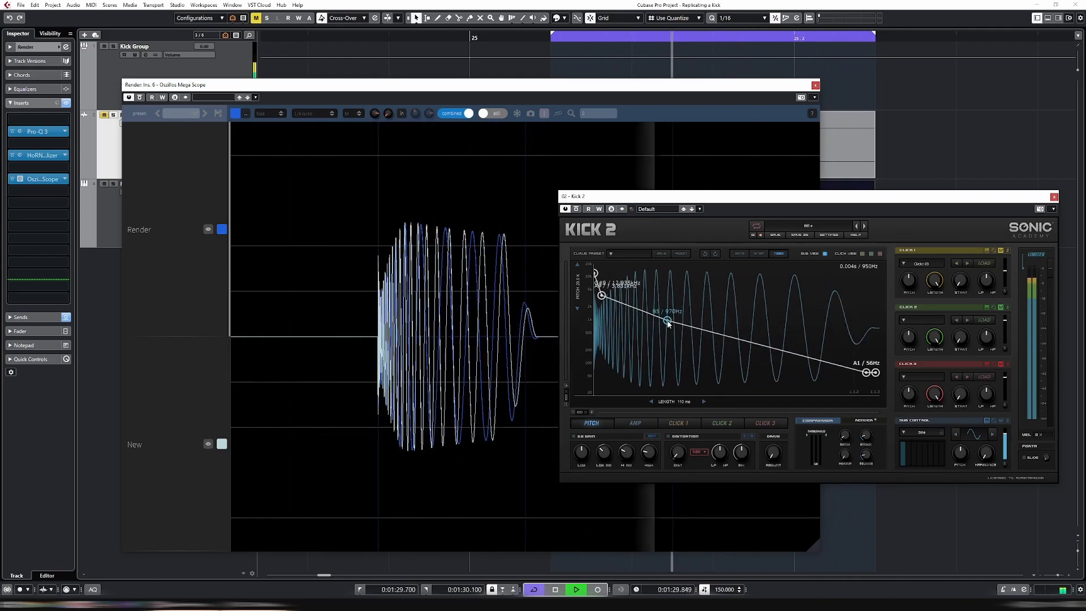
drag(669, 323, 688, 342)
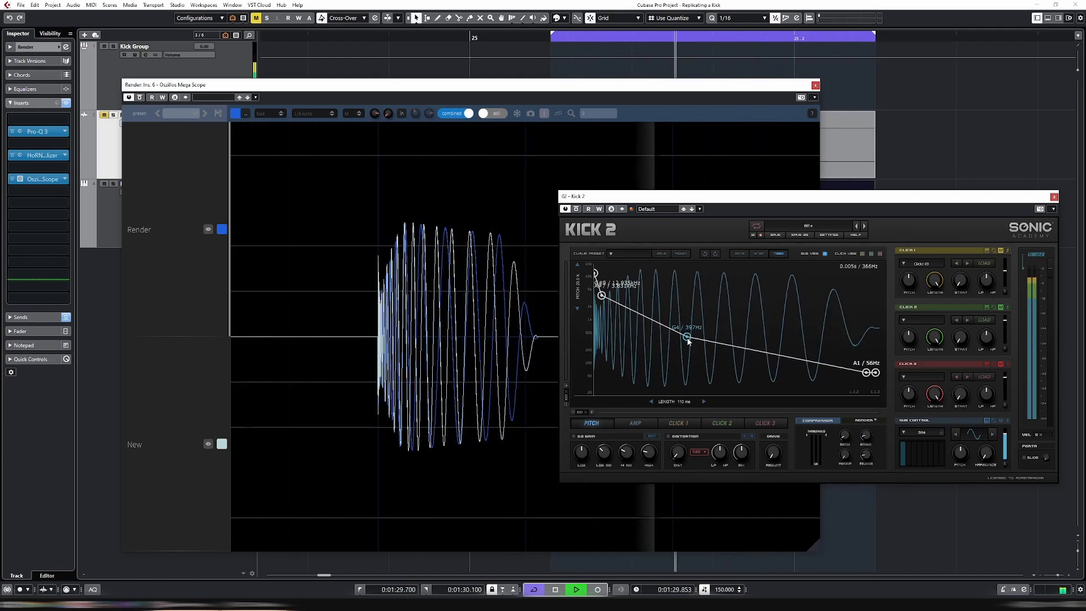
drag(688, 341, 692, 342)
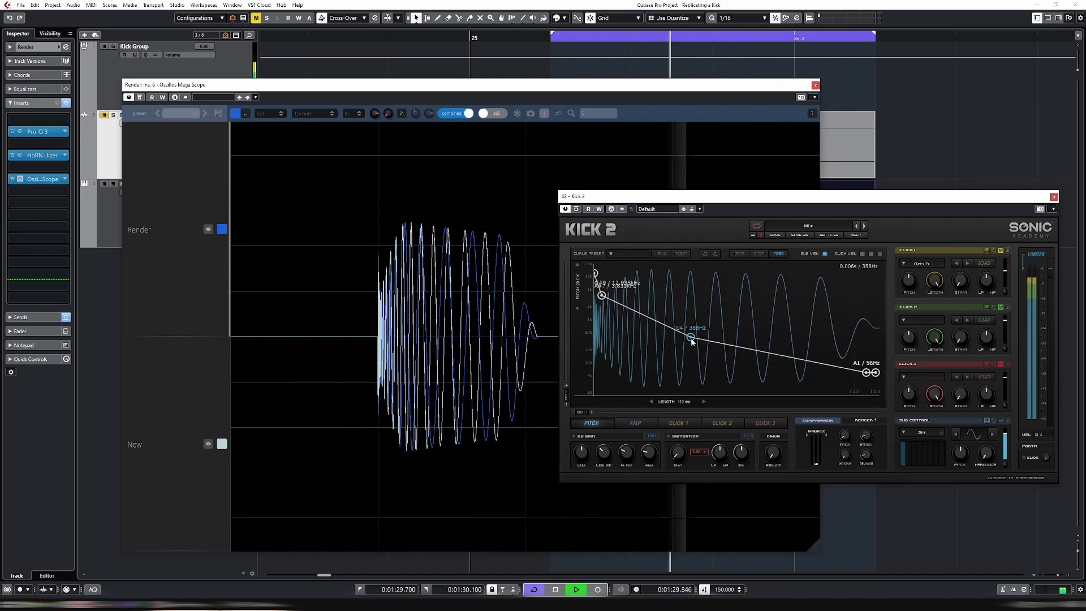
drag(692, 342, 699, 351)
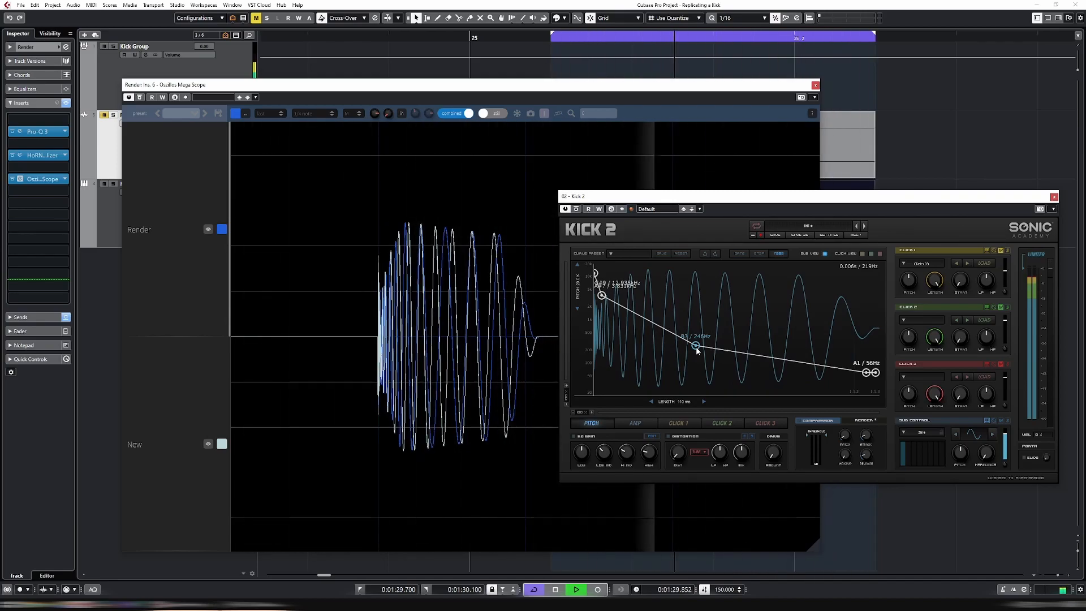
drag(698, 351, 727, 350)
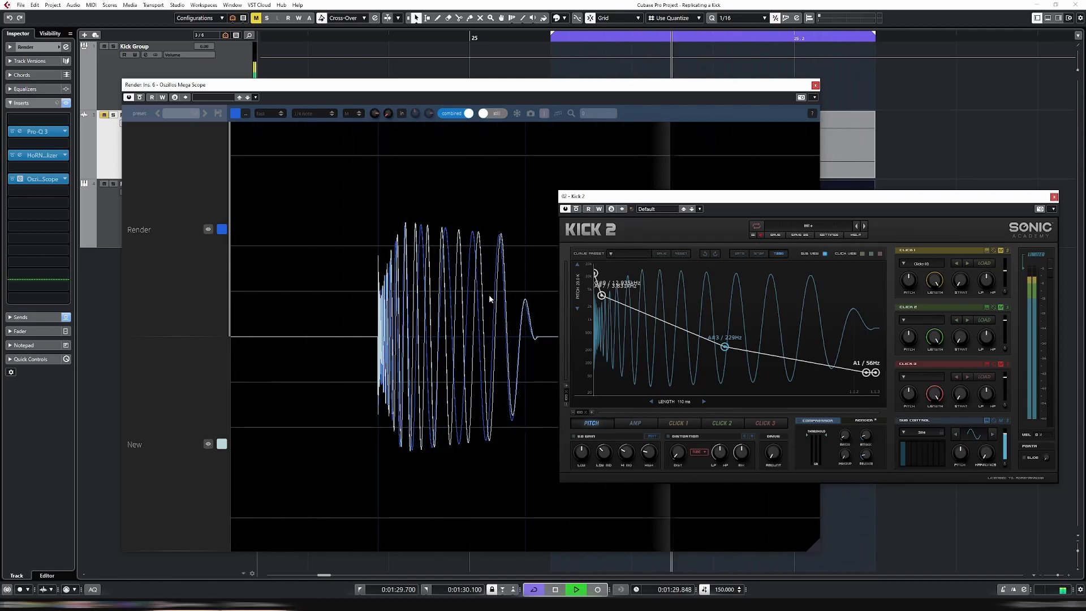
double_click(804, 361)
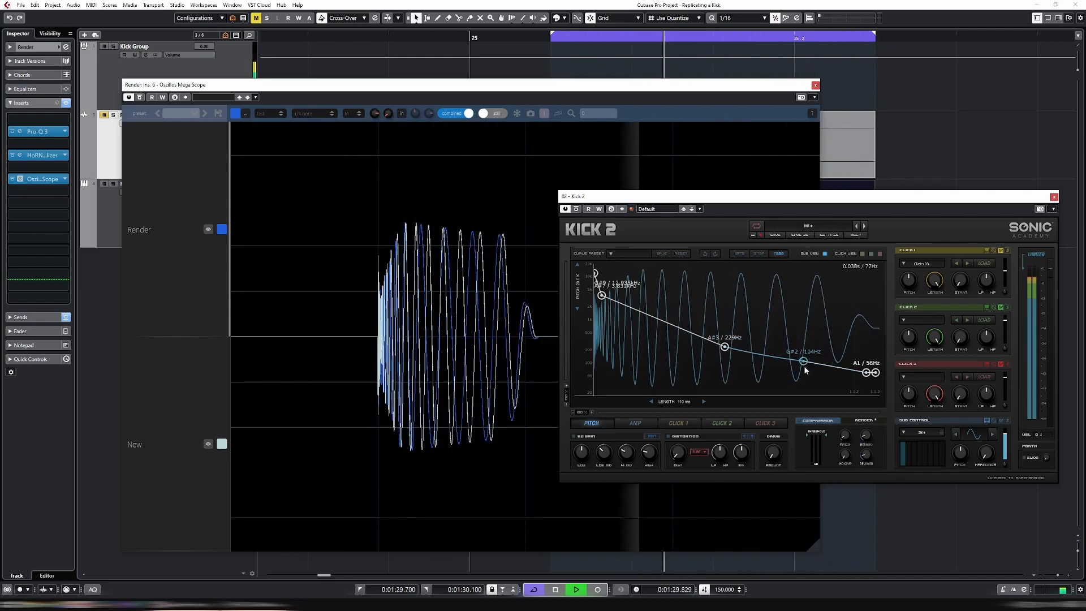
drag(806, 368, 807, 374)
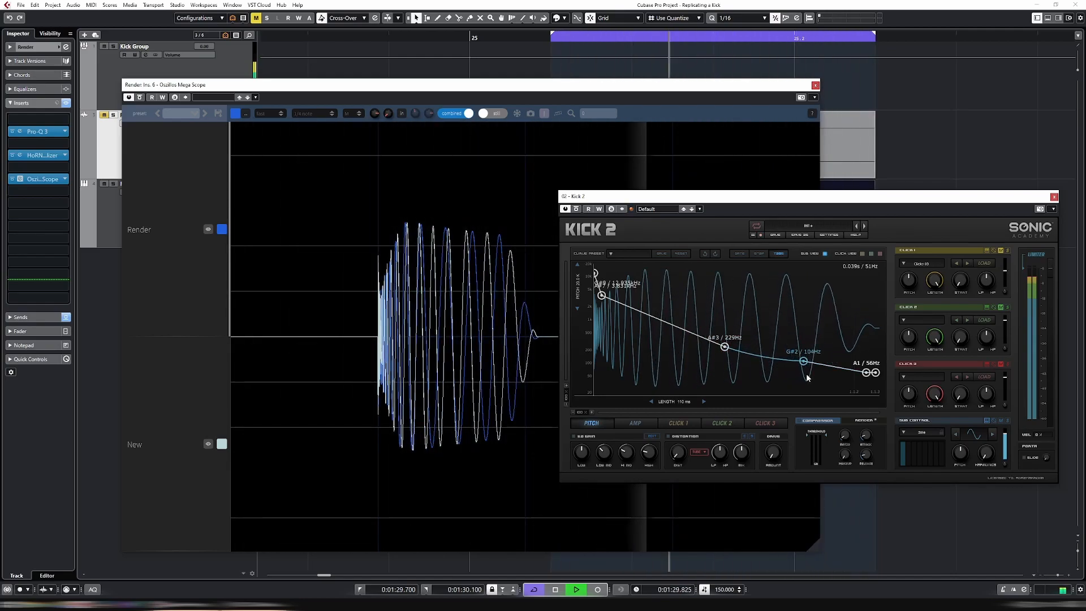
double_click(764, 356)
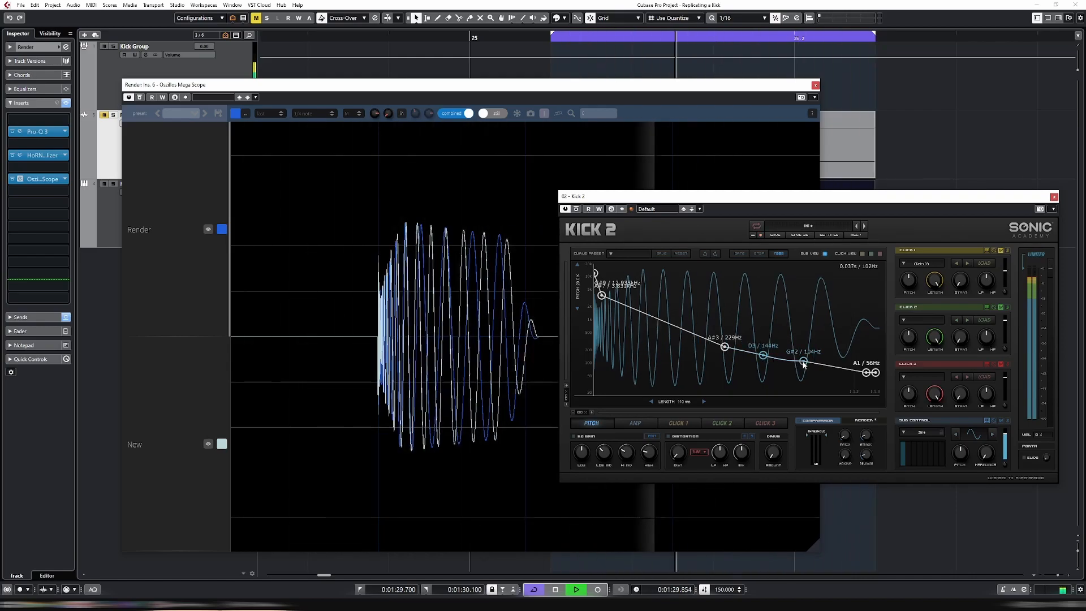
click(706, 255)
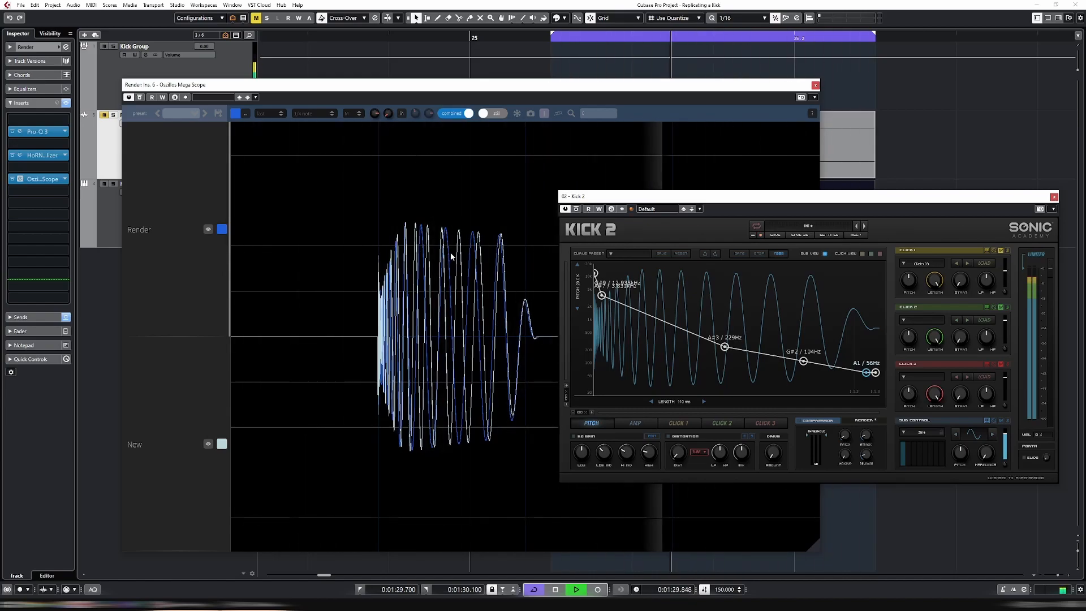
double_click(804, 361)
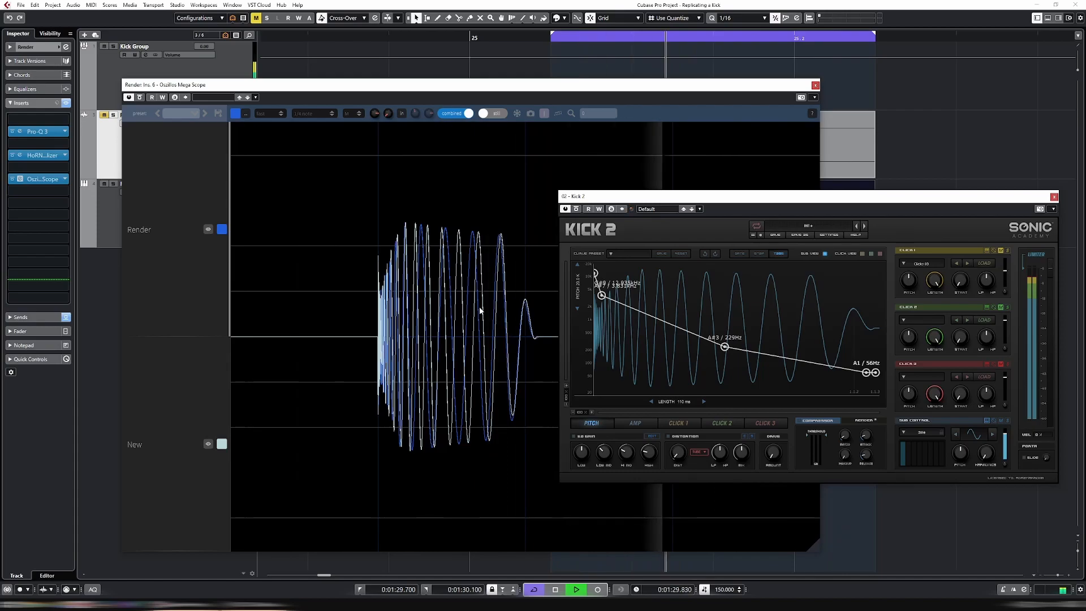
Add a pitch breakpoint about three-quarters along, lower it to about 56 Hz, then close the Kick 2 and scope windows
click(804, 362)
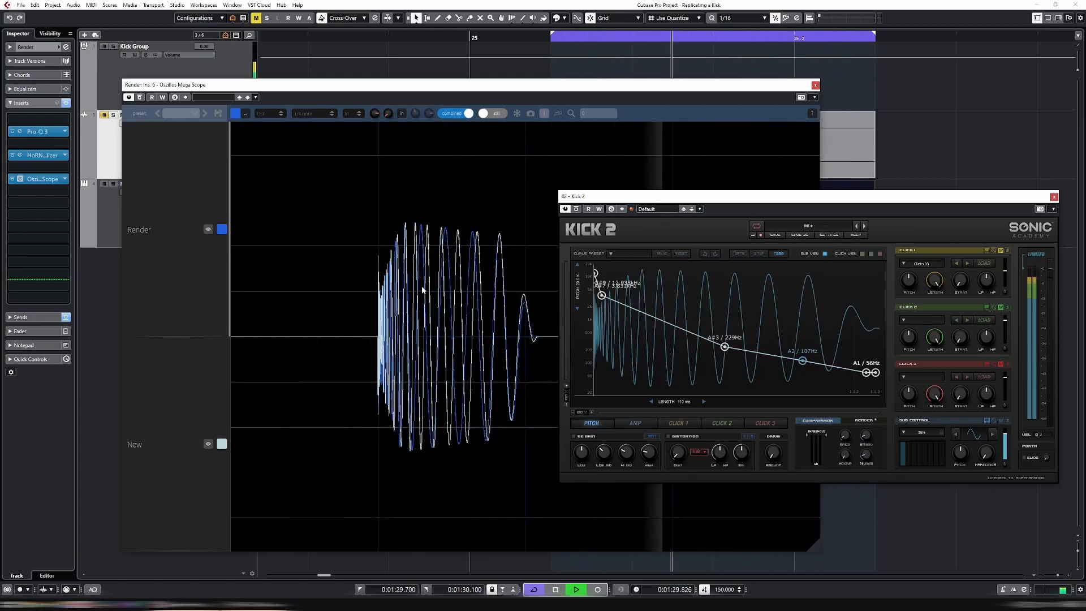
drag(802, 360, 808, 376)
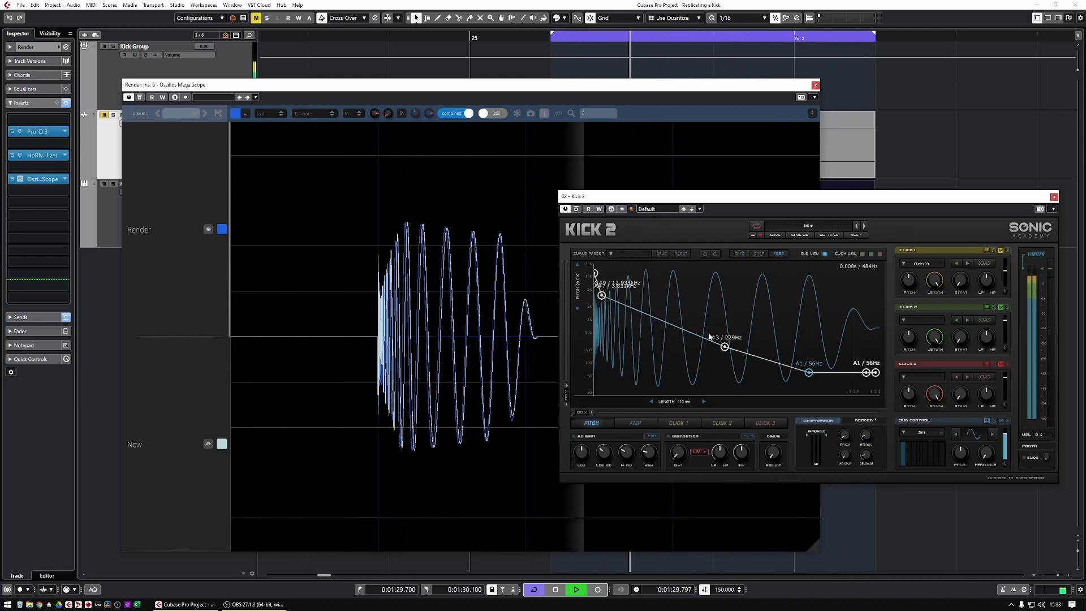
click(592, 413)
click(591, 413)
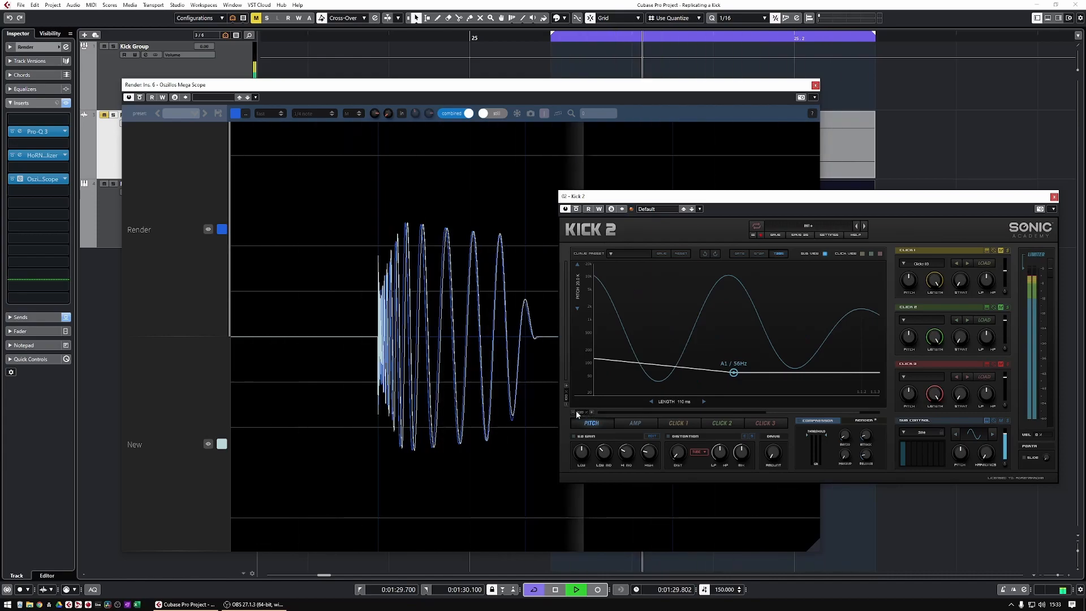
click(574, 413)
click(574, 414)
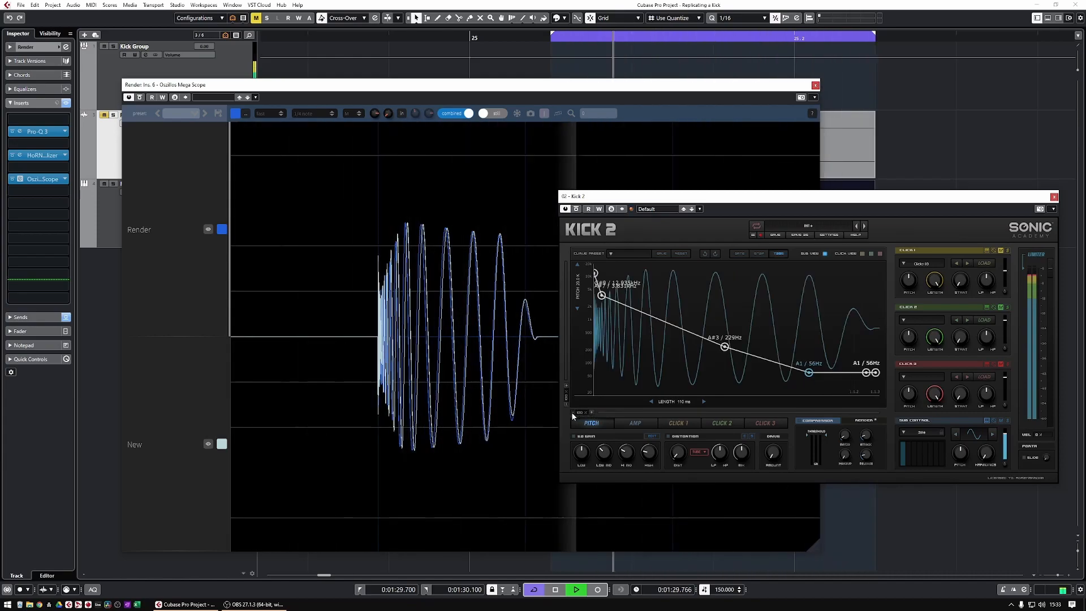
click(1055, 197)
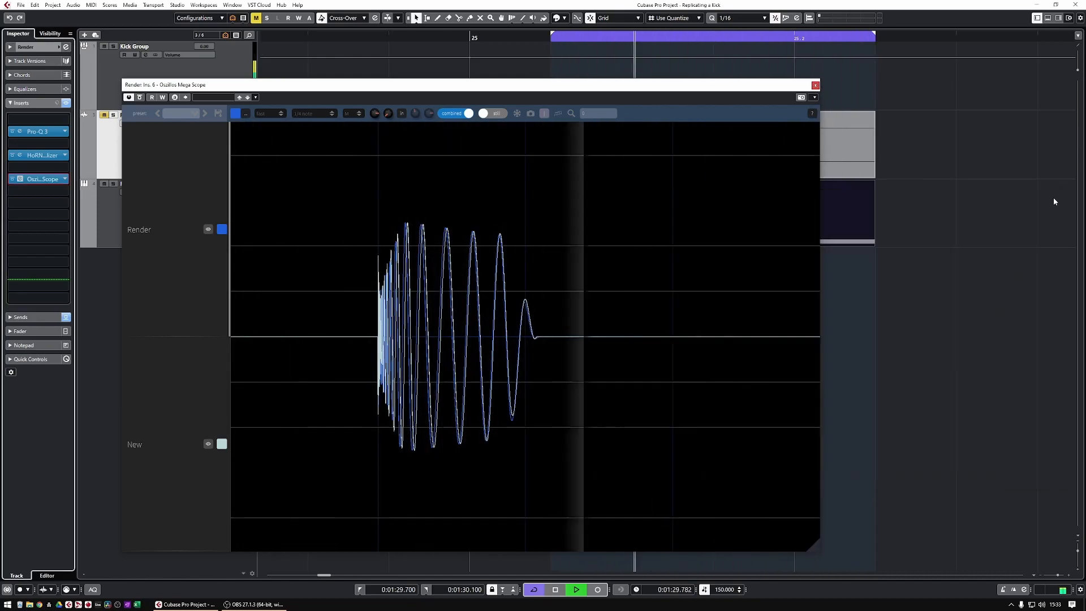
click(816, 86)
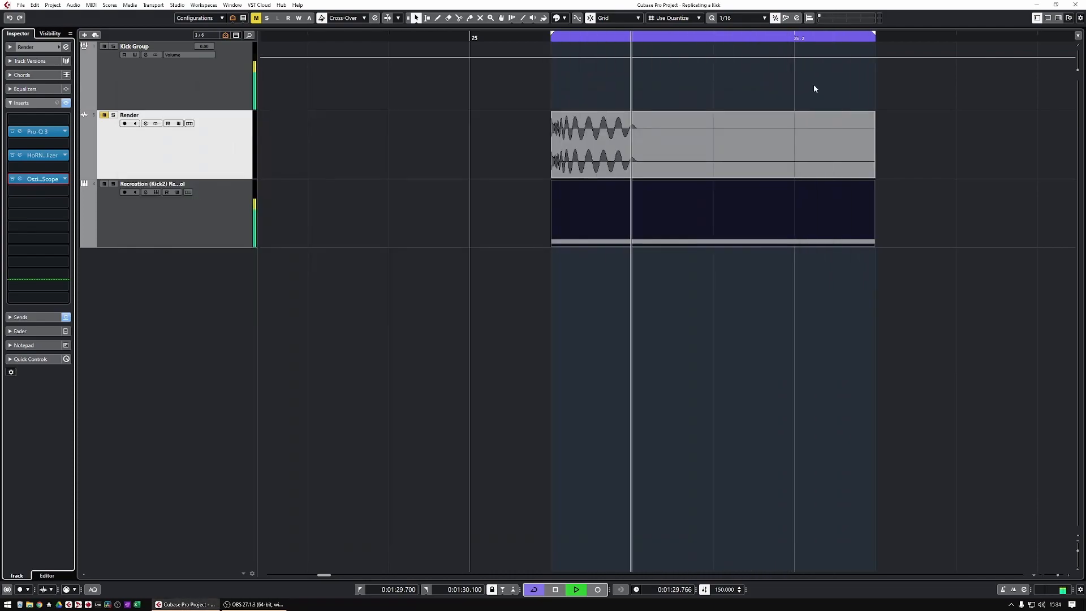
Move the Recreation track's part to the right so it starts after the Render audio event
key(g)
key(g)
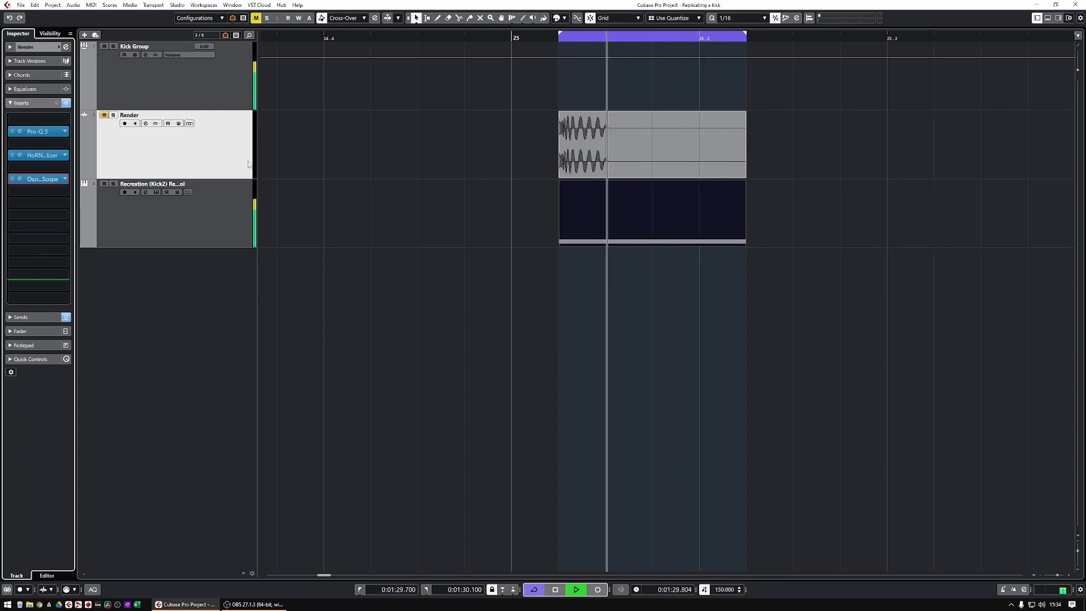
drag(635, 229, 744, 215)
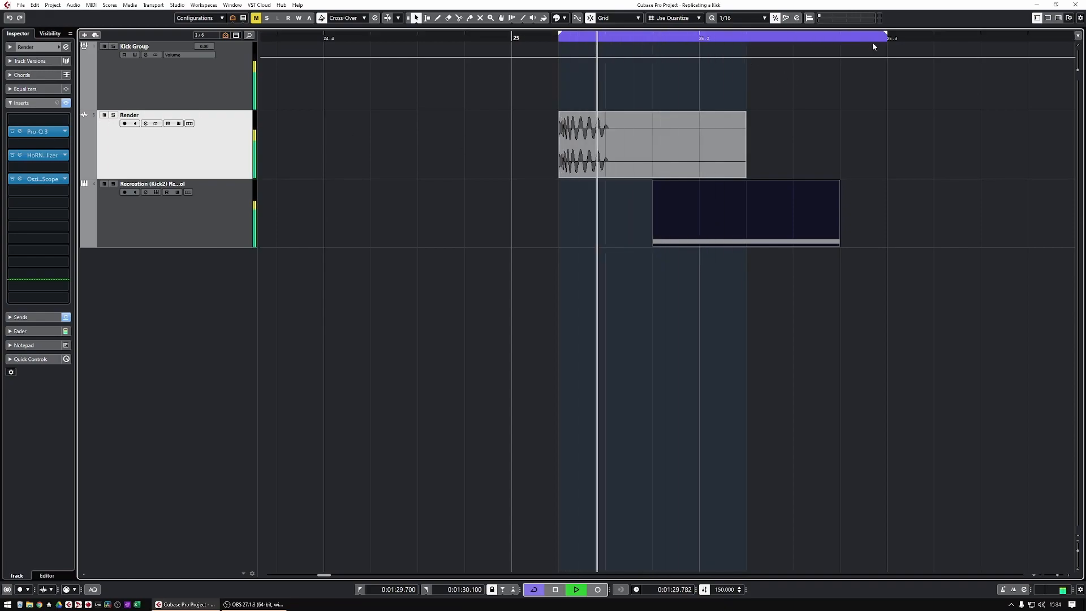
drag(764, 210, 841, 202)
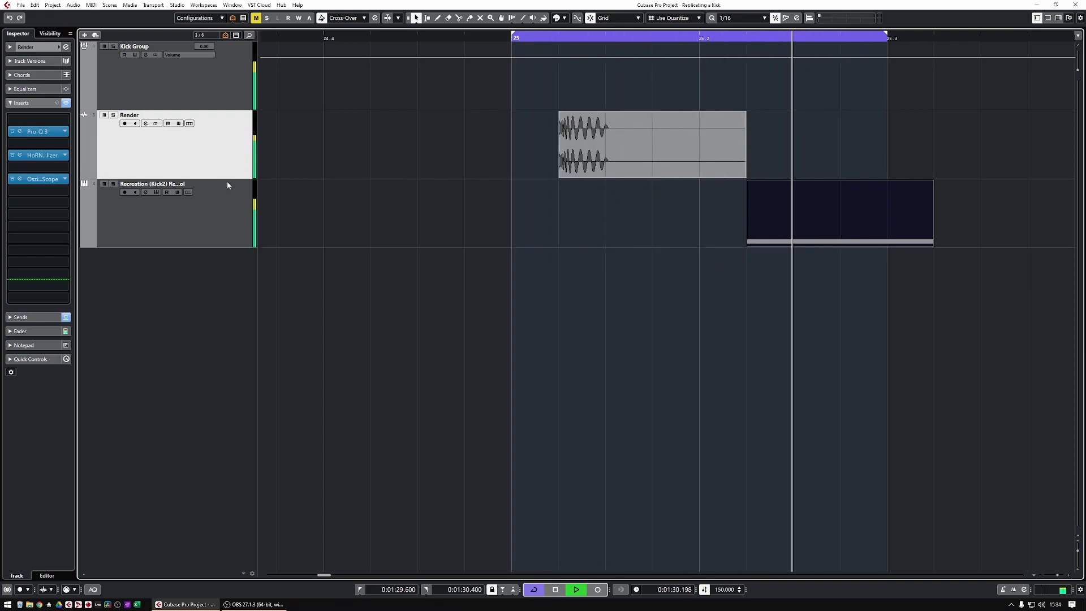
Select the Recreation track and reopen its Kick 2 instrument window
click(216, 209)
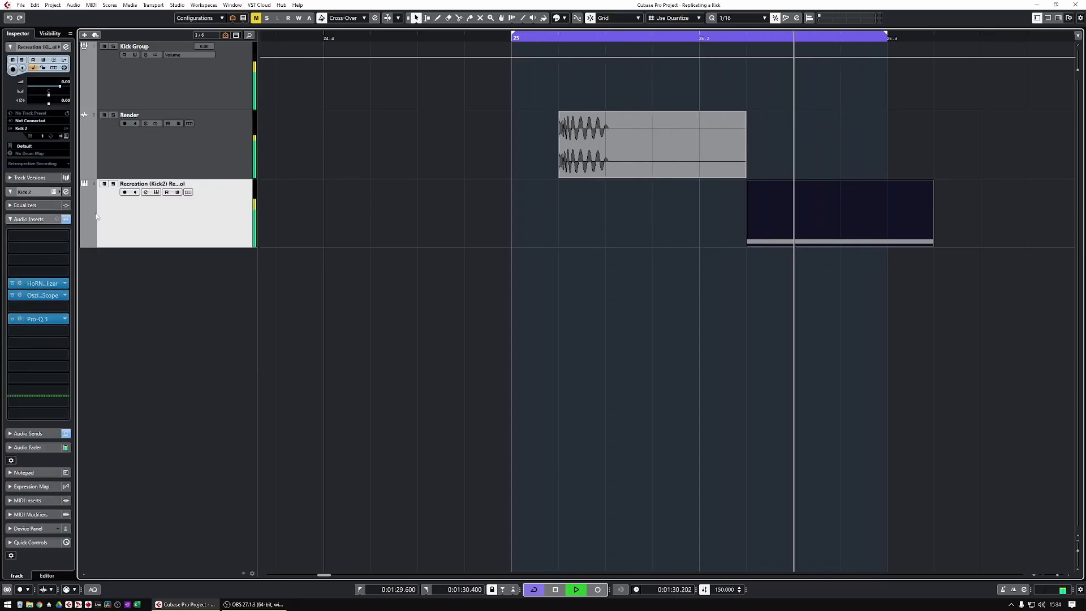
click(66, 137)
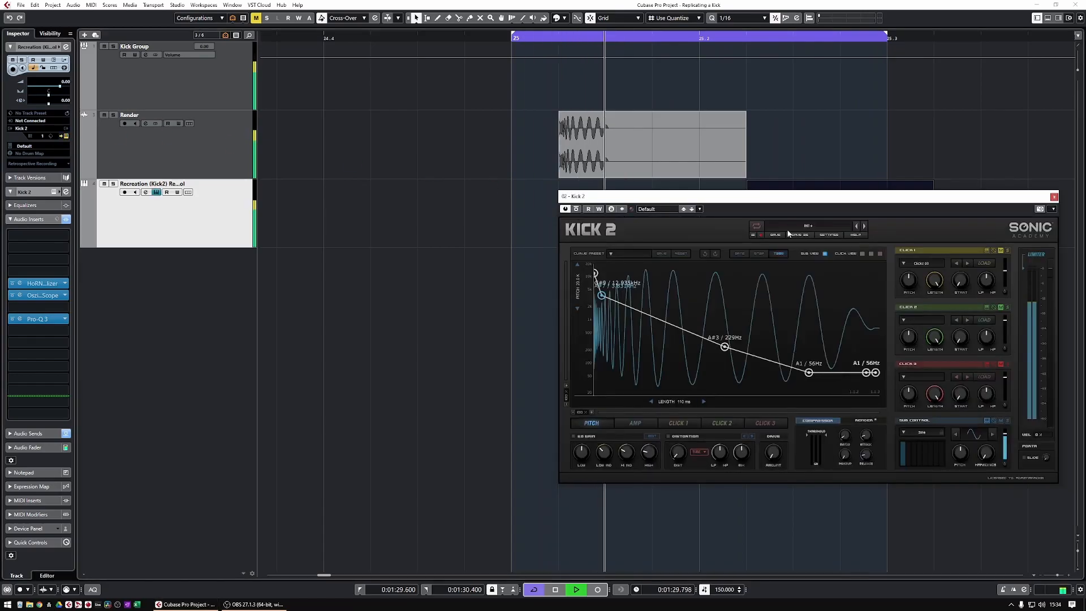
drag(748, 205, 536, 181)
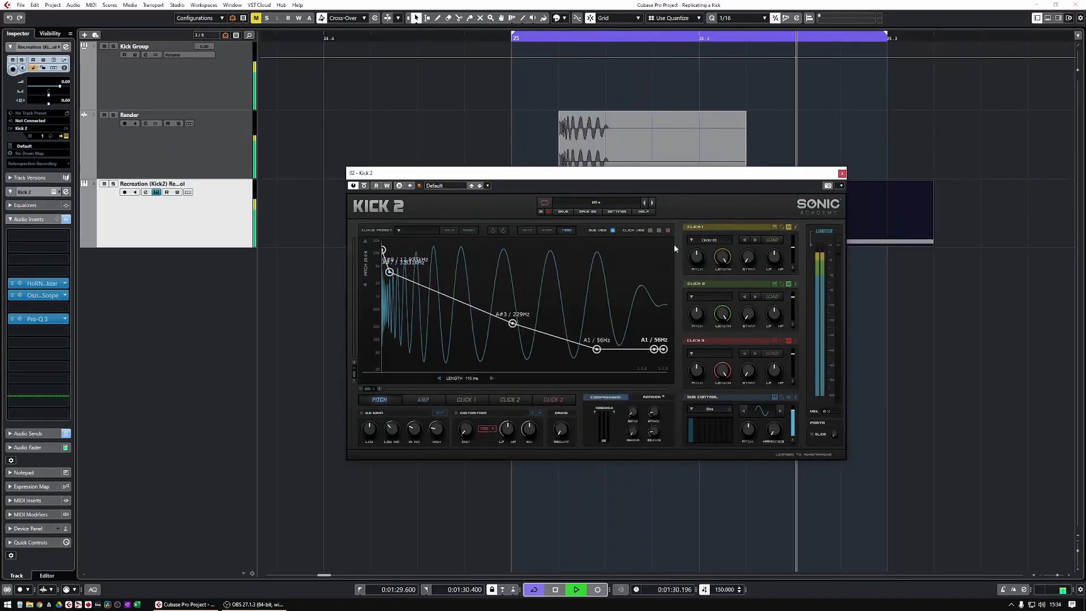